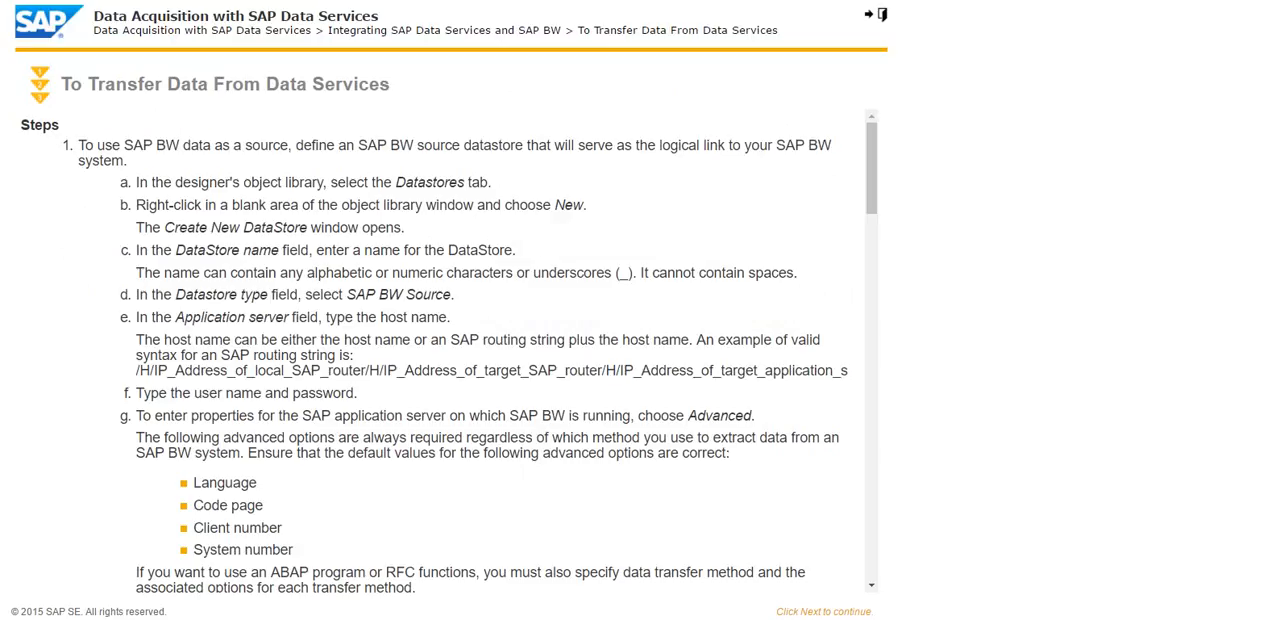
Step: Read through the procedure for transferring data from Data Services, from defining the datastores to importing InfoSource metadata
scroll(434, 350, "down", 5)
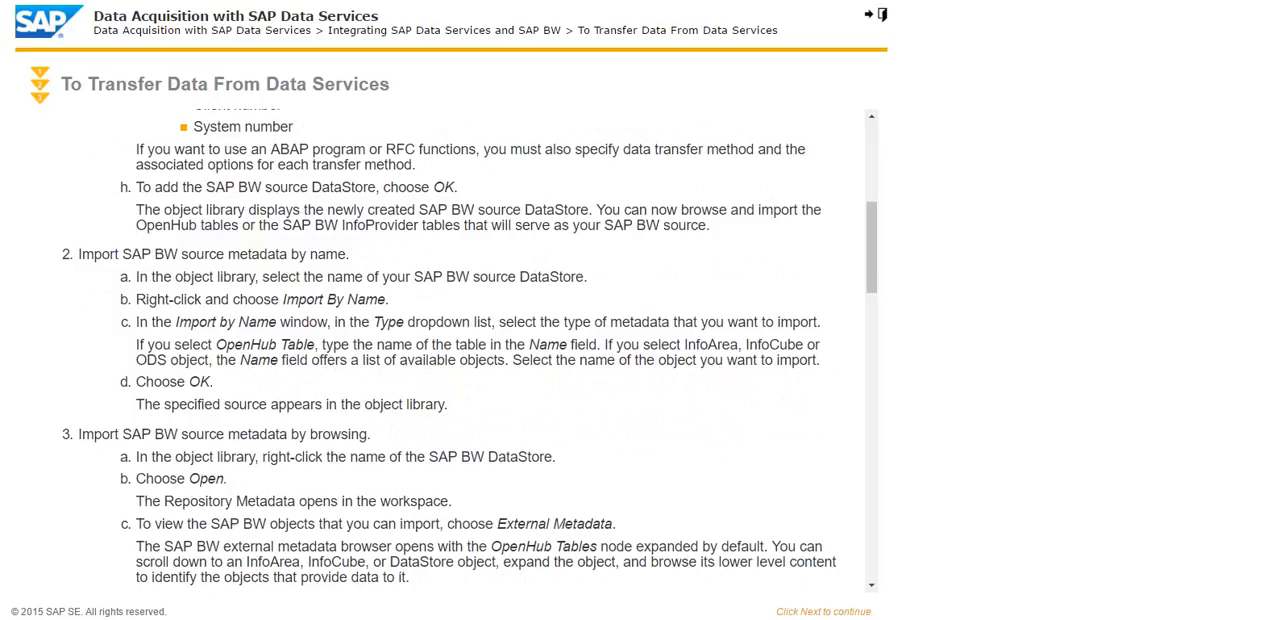
scroll(434, 350, "down", 5)
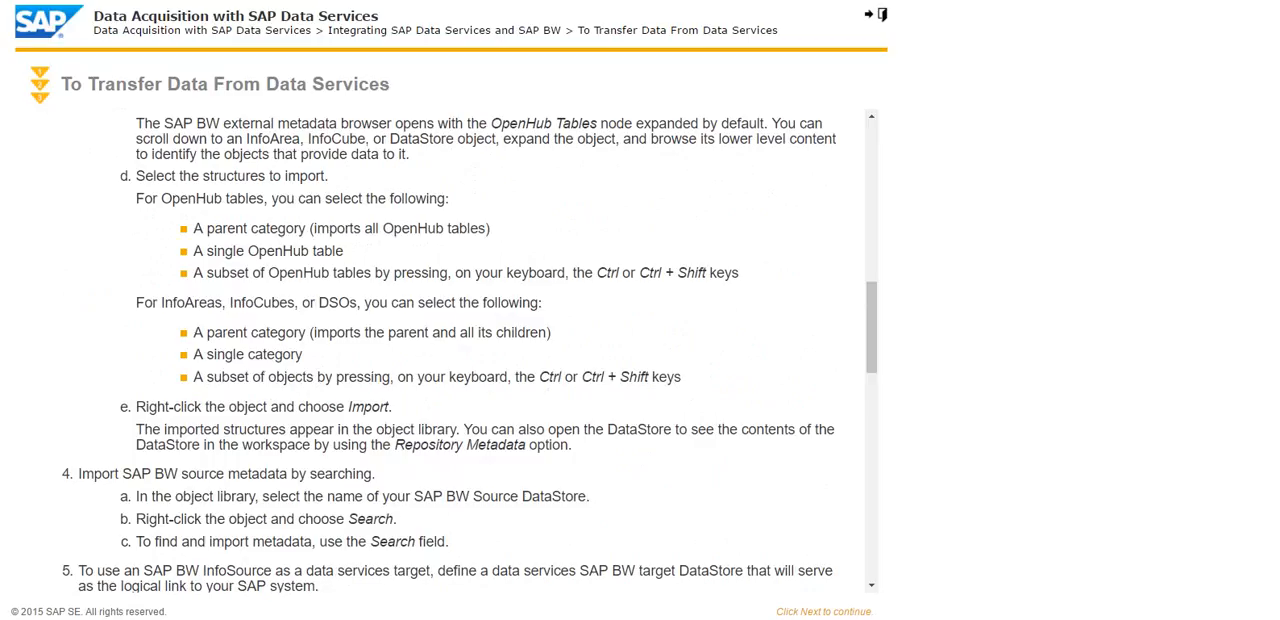
scroll(450, 350, "down", 4)
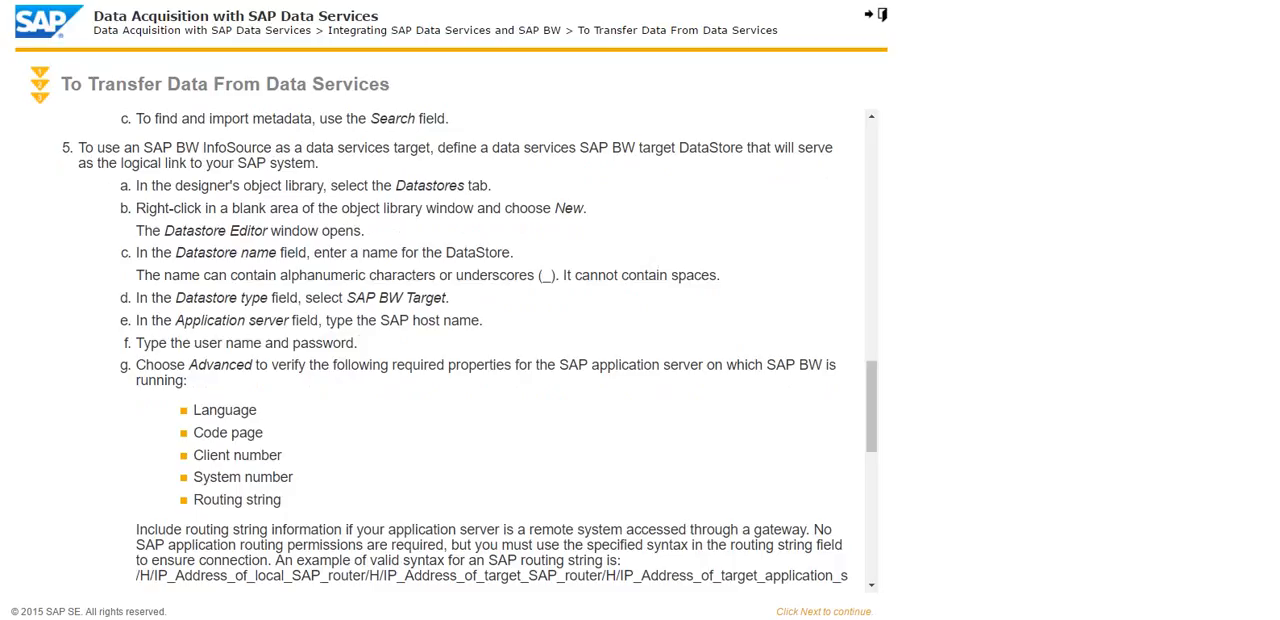
scroll(450, 350, "down", 4)
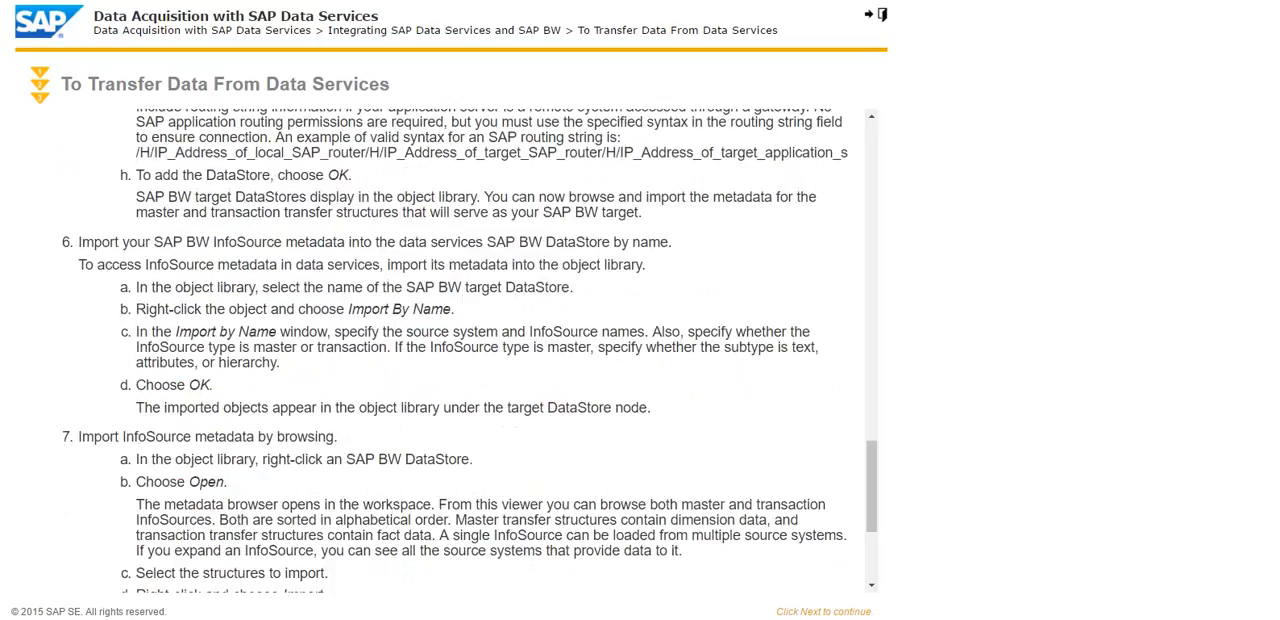
scroll(450, 350, "down", 3)
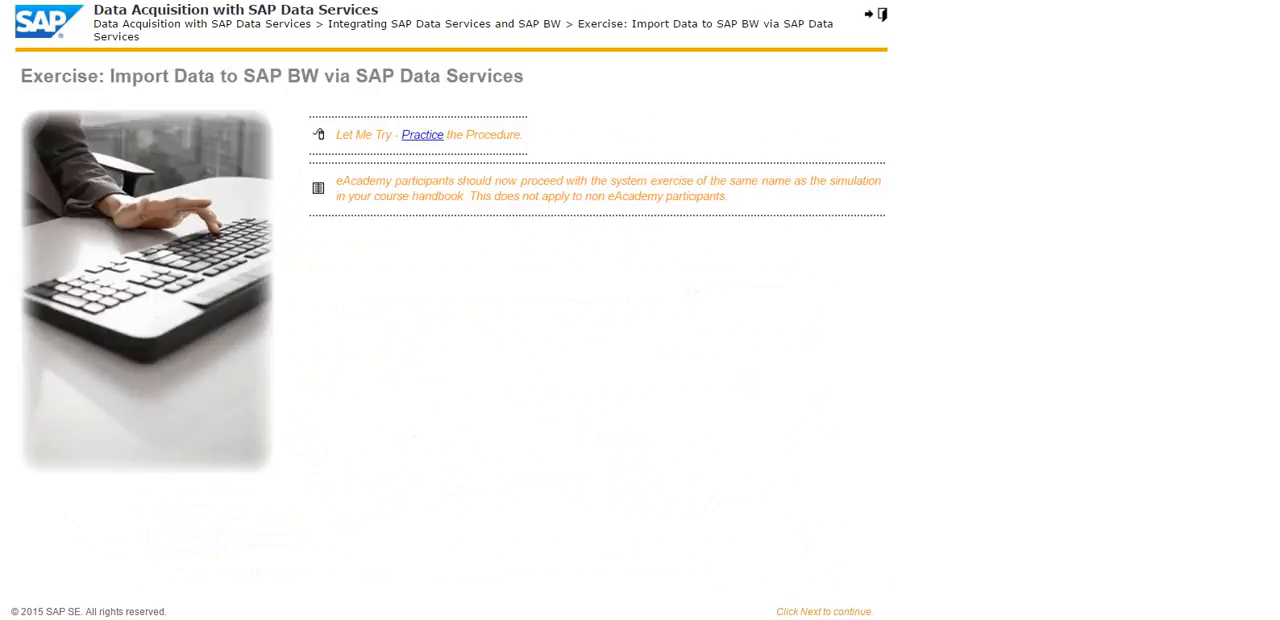
Step: Open the practice simulation for importing data to SAP BW and save the Data Services InfoPackage U01
left_click(422, 134)
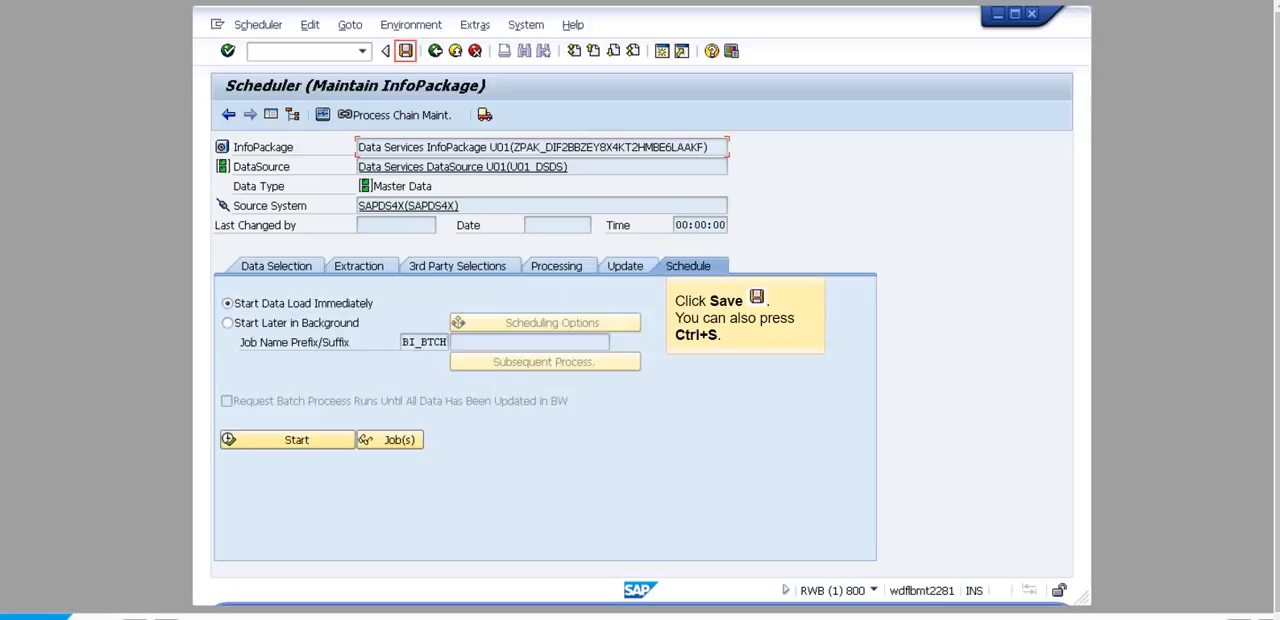
key("ctrl+s")
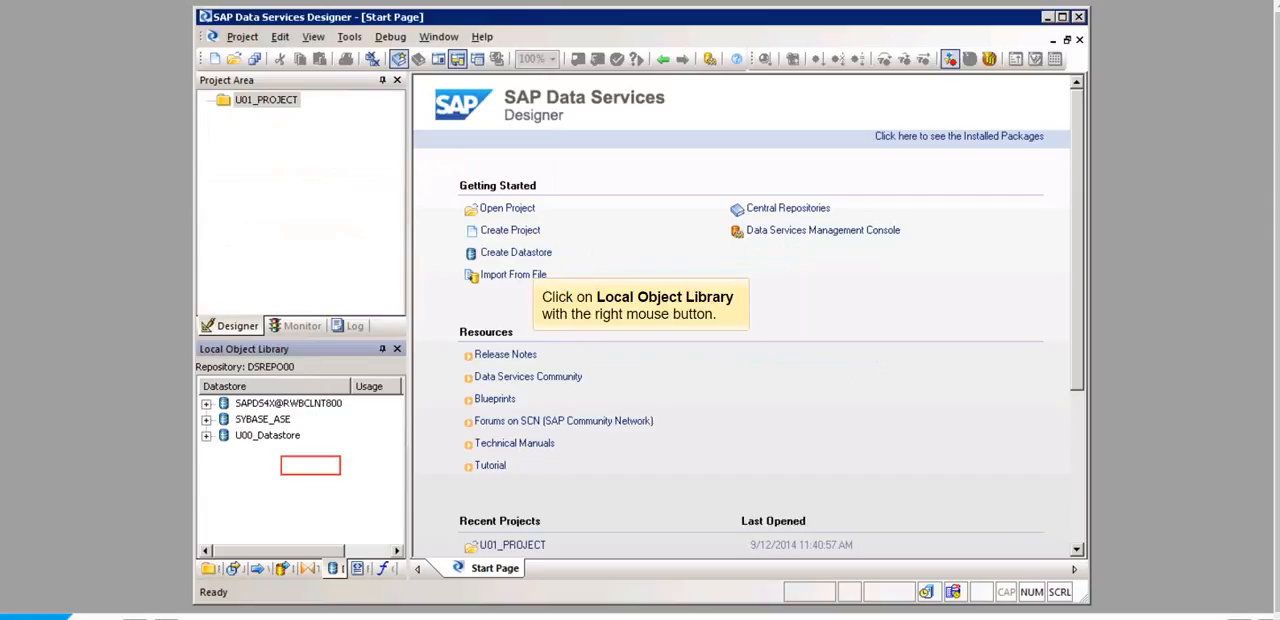
Step: Start a new datastore named U01_DATASTORE with type SAP BW Target and database server wdflbmt2281.wdf.sap.corp
right_click(284, 457)
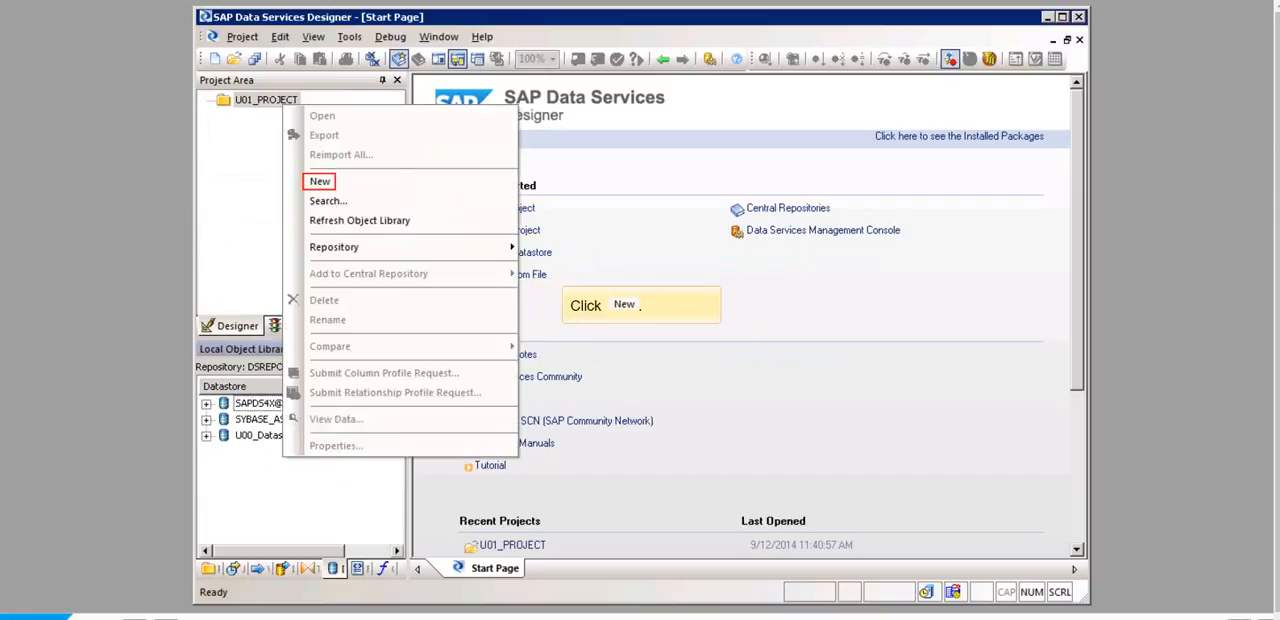
left_click(319, 181)
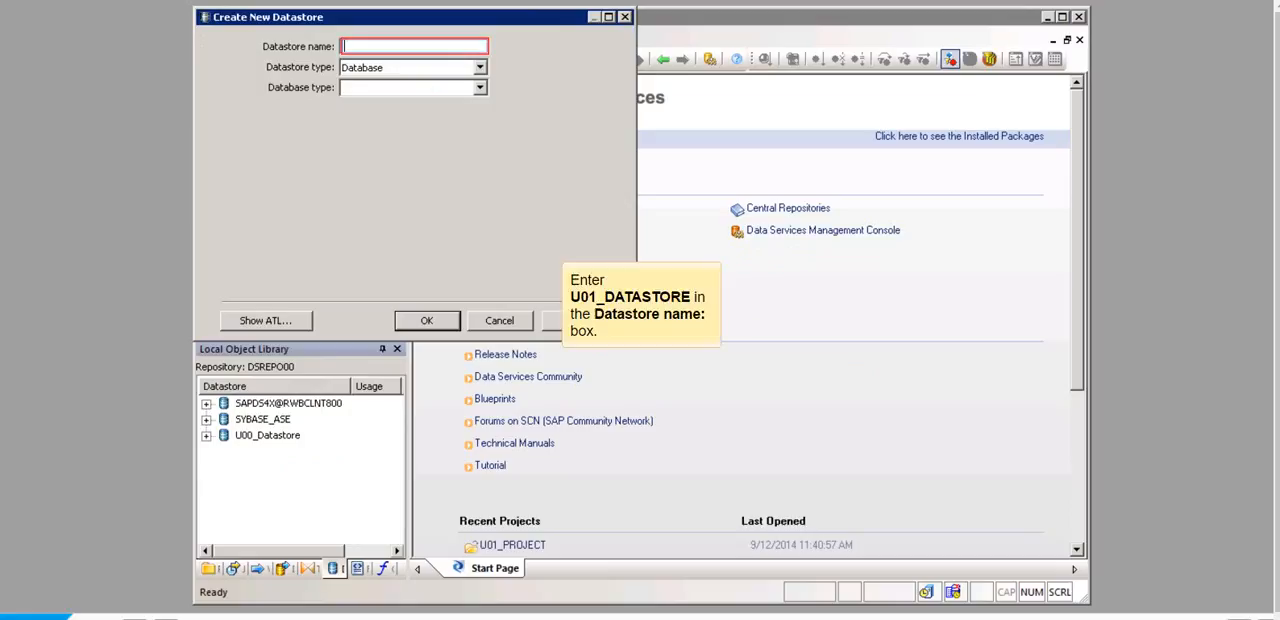
type("U01_DATASTORE")
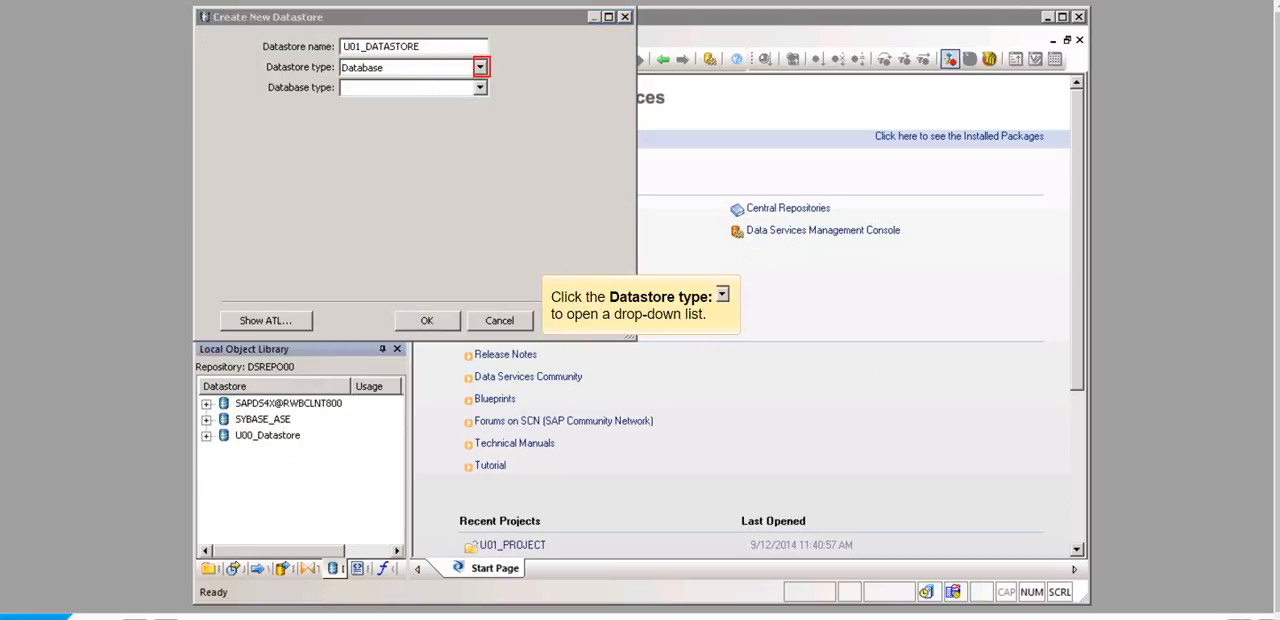
left_click(480, 67)
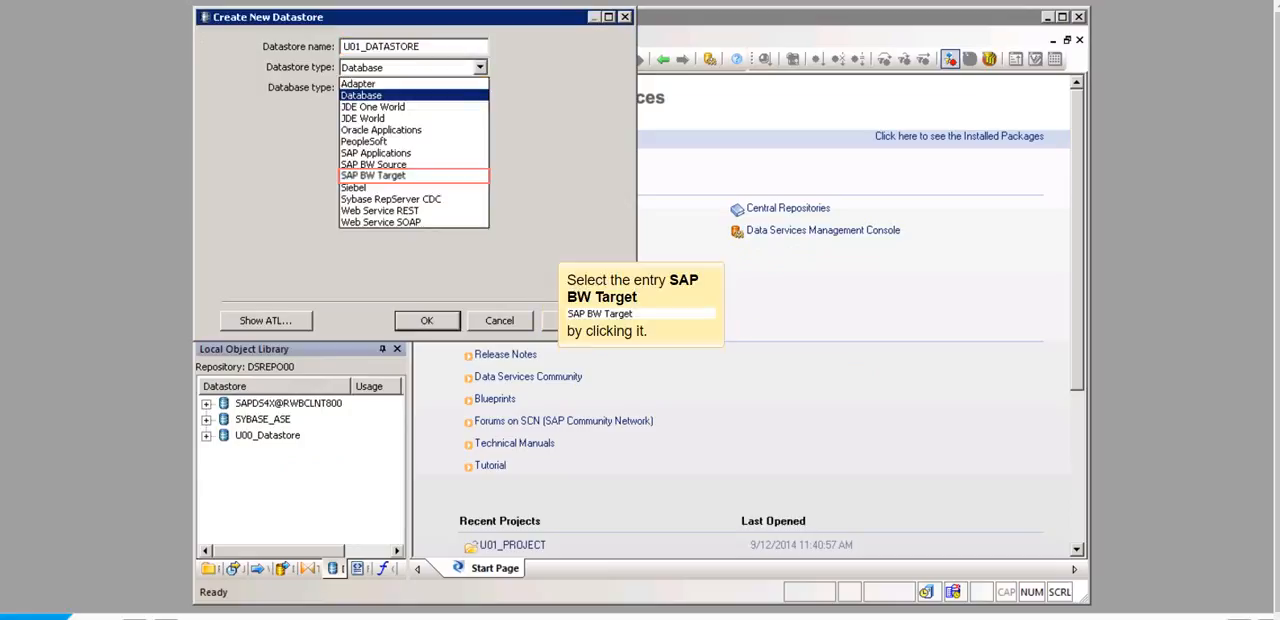
left_click(414, 176)
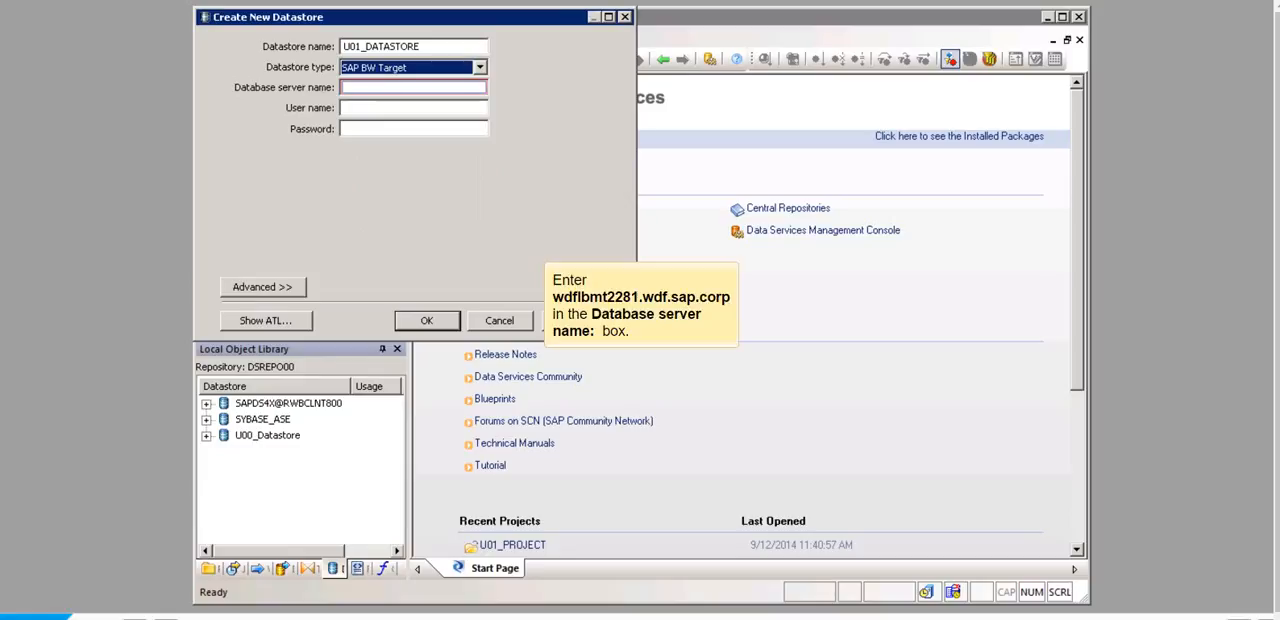
type("wdflbmt2281.wdf.sap.corp")
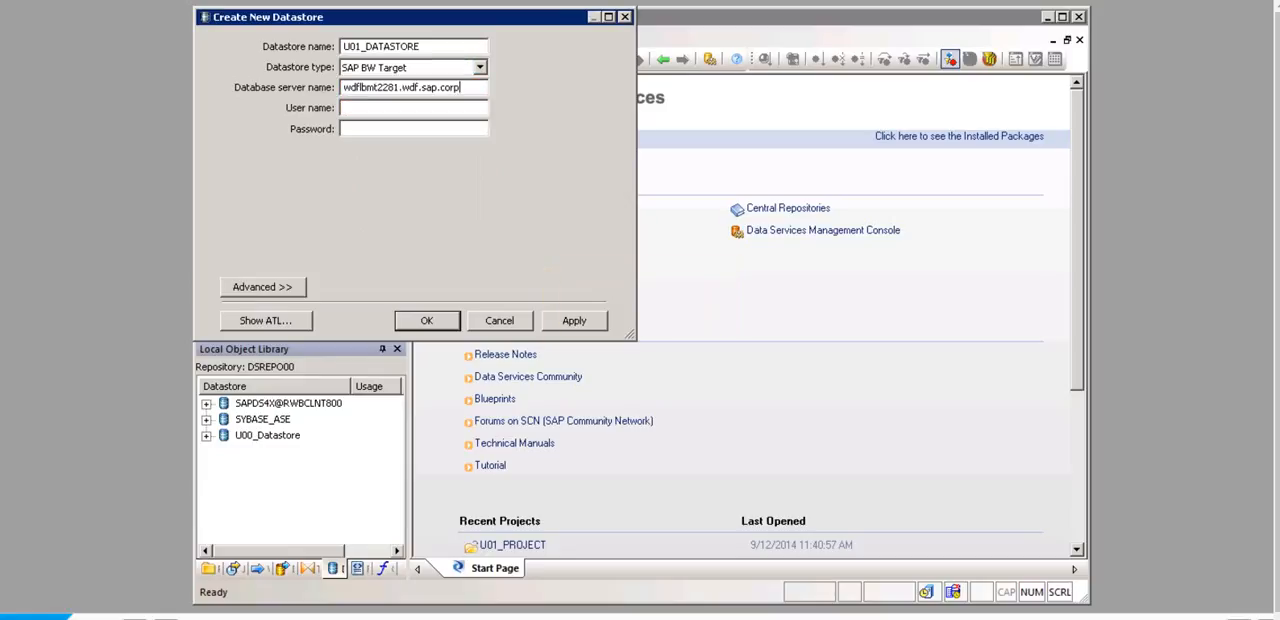
type("user01initial")
Step: Enter the datastore's user name and password, set system number 40 and routing string /H/ in the advanced settings, and create it
left_click(263, 287)
type("00")
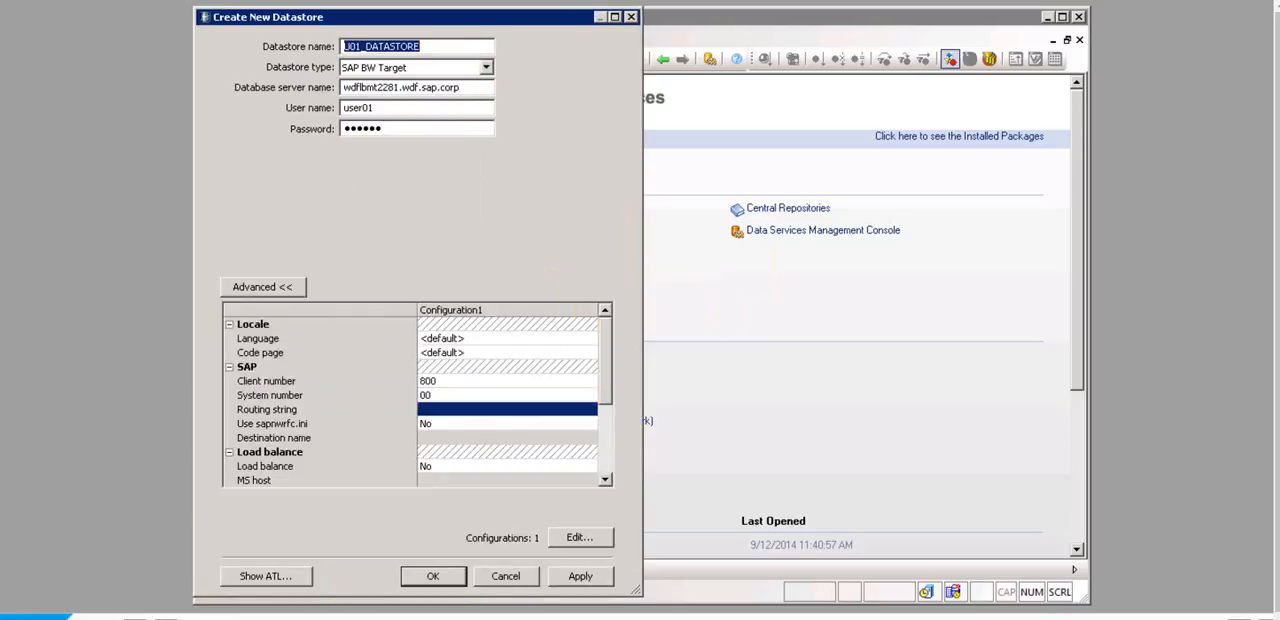
type("40")
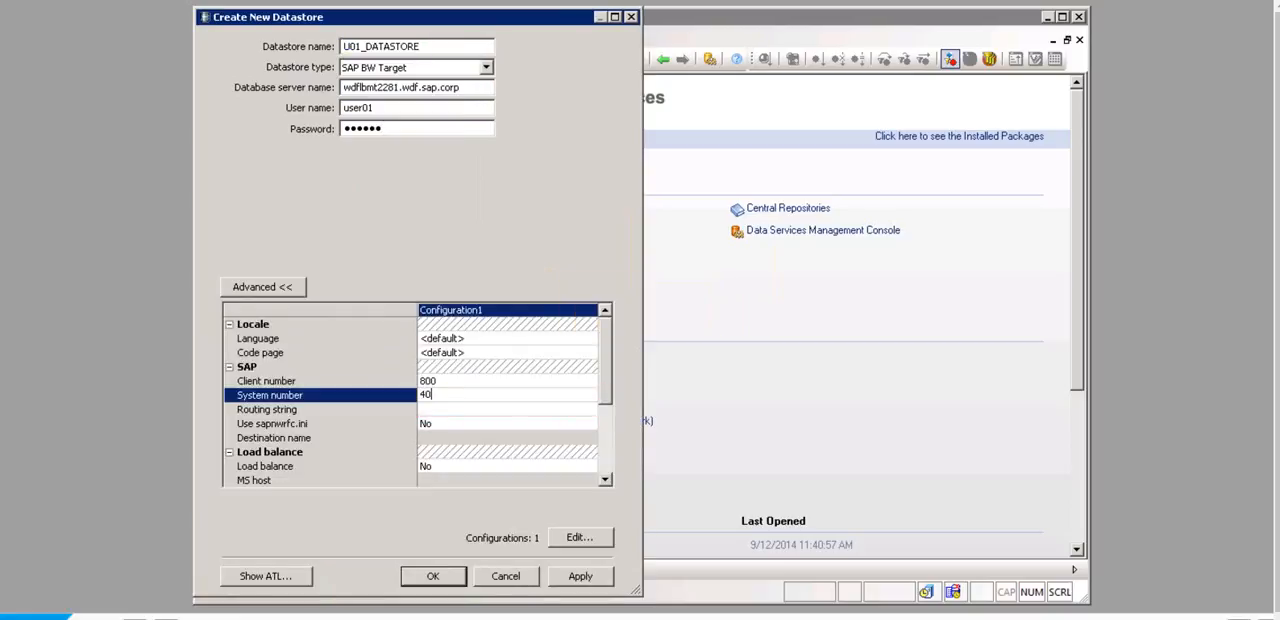
left_click(436, 409)
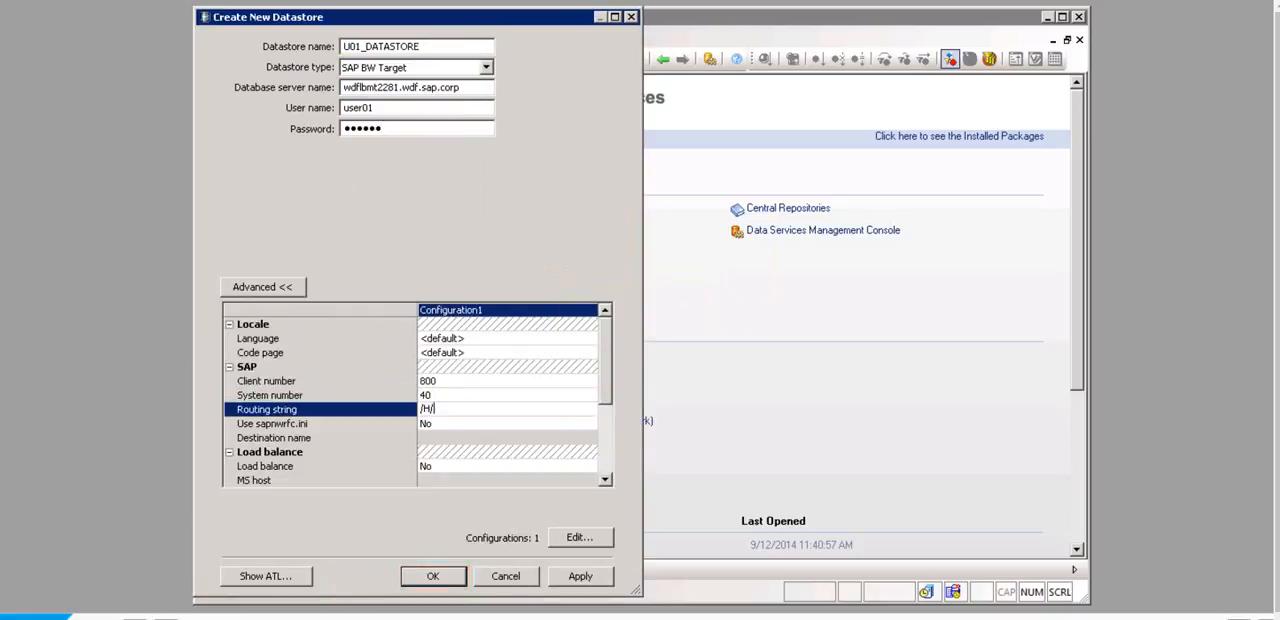
left_click(433, 576)
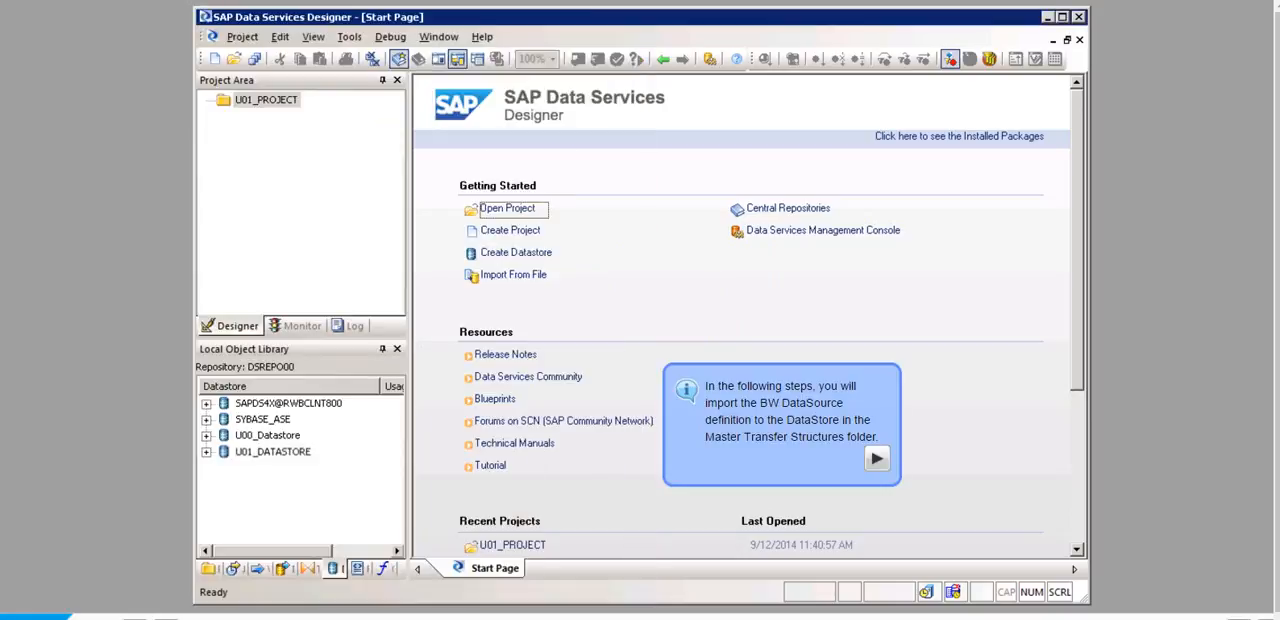
Step: Import the master InfoSource U01_DSDS with subtype Attributes from system SAPDS4X by name into U01_DATASTORE
right_click(273, 451)
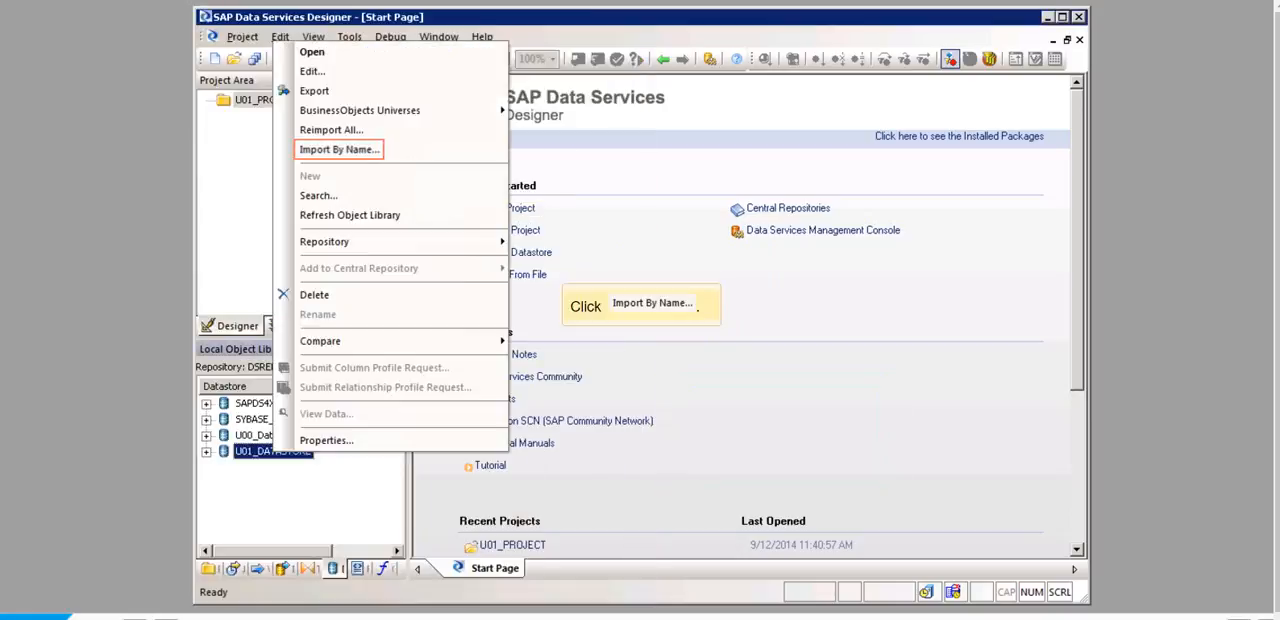
left_click(339, 149)
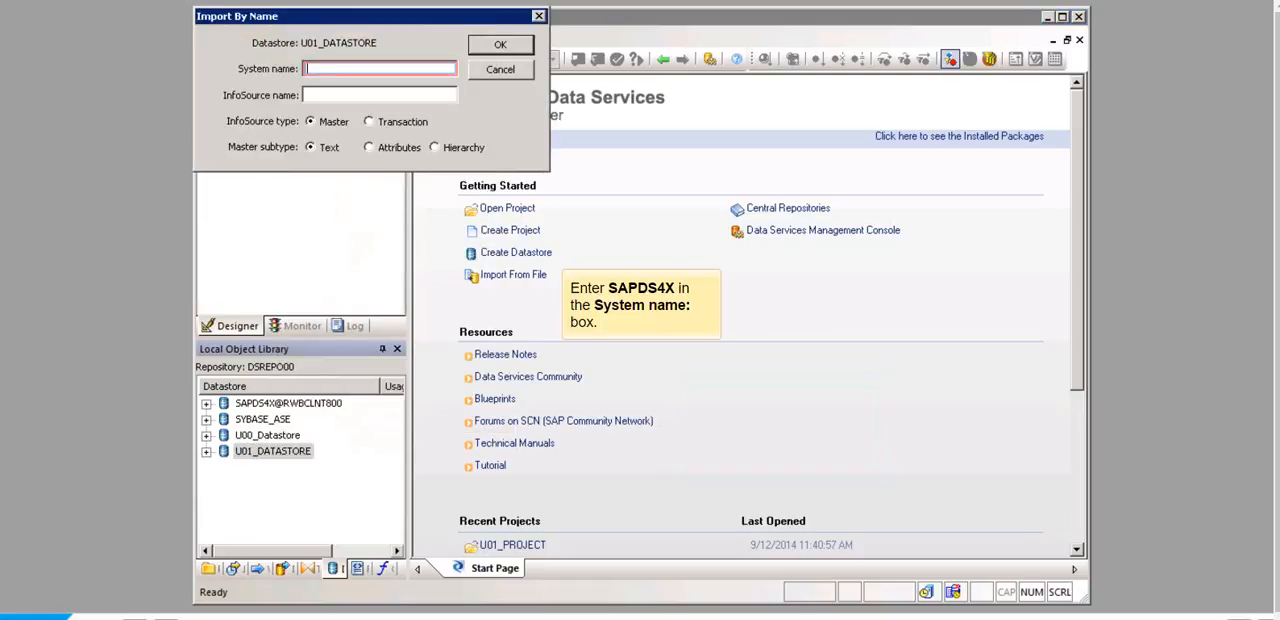
type("SAPDS4X")
key("Tab")
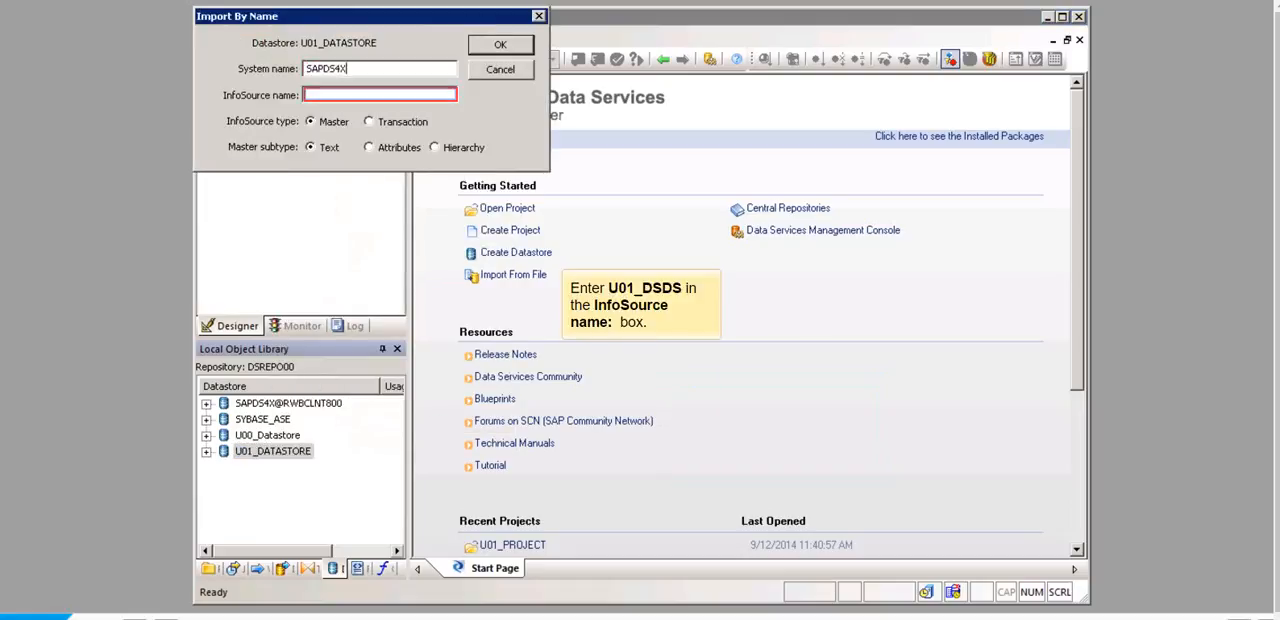
type("U01_DSDS")
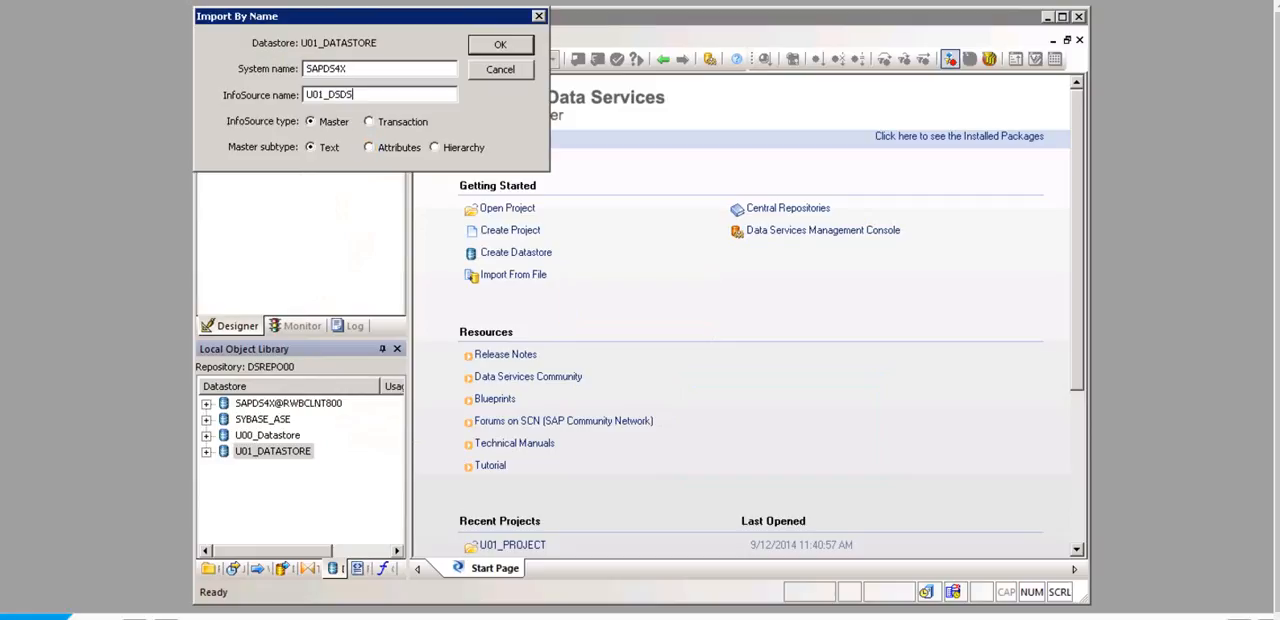
left_click(369, 147)
left_click(500, 45)
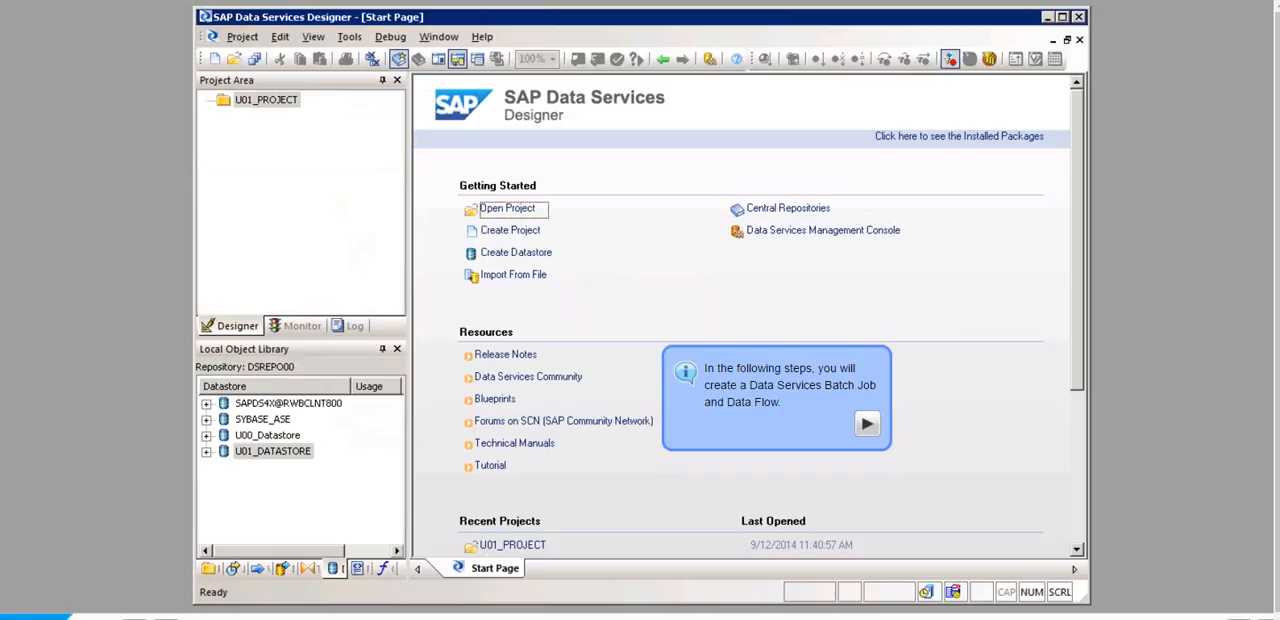
Step: Create a new batch job named U01_DS_JOB in U01_PROJECT
right_click(287, 170)
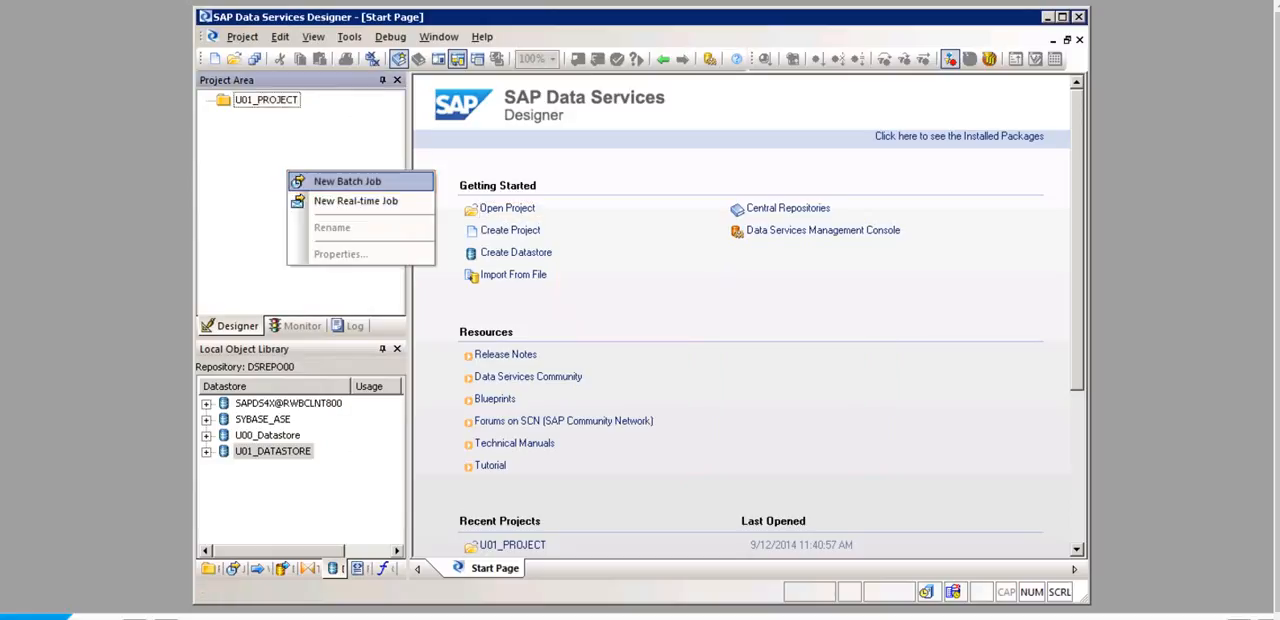
left_click(347, 181)
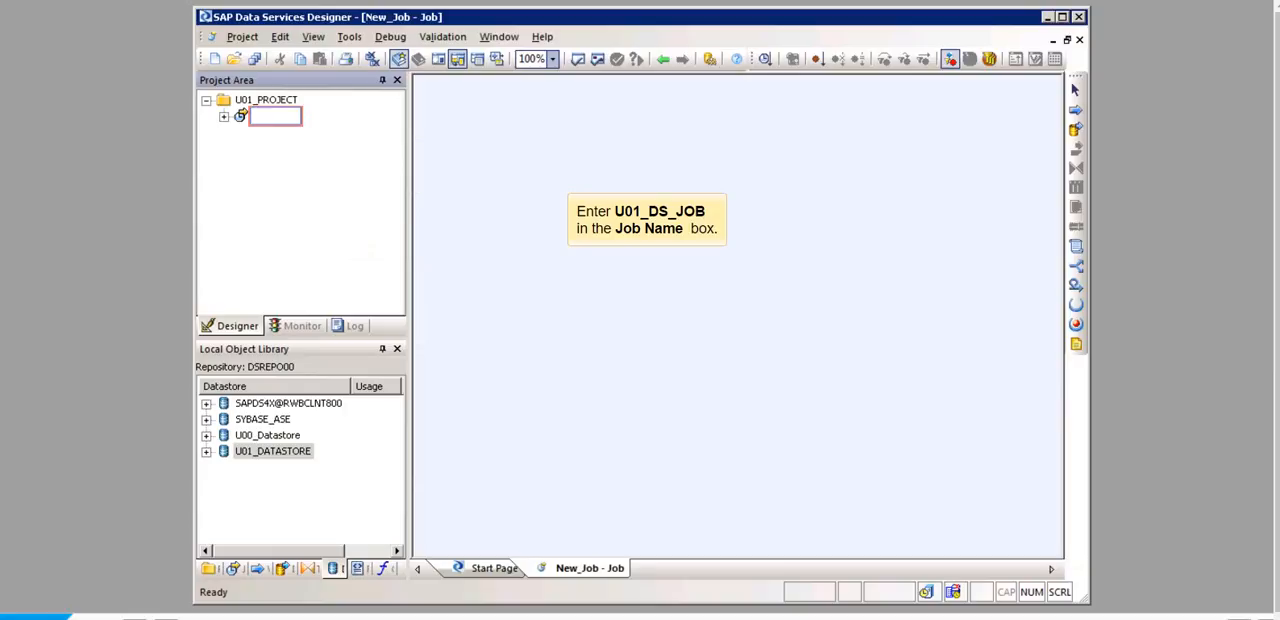
type("U01_DS_JOB")
key("Return")
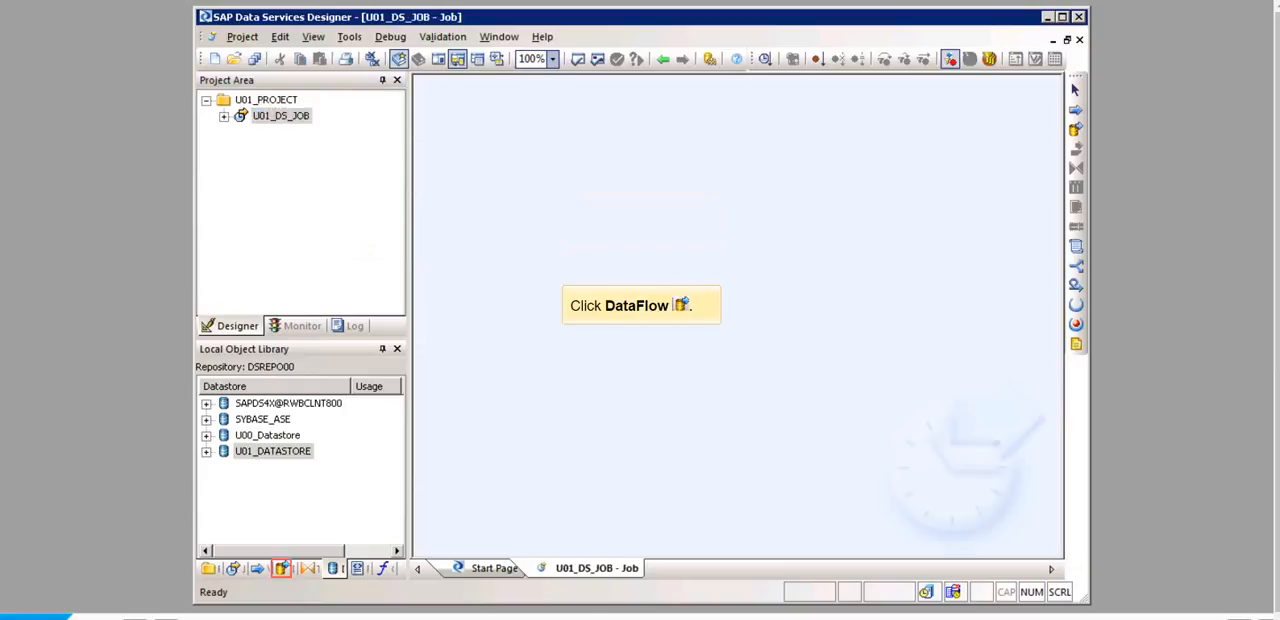
Step: Create a data flow named U01_DS_DATAFLOW in the Local Object Library and place it in the U01_DS_JOB workspace
left_click(284, 568)
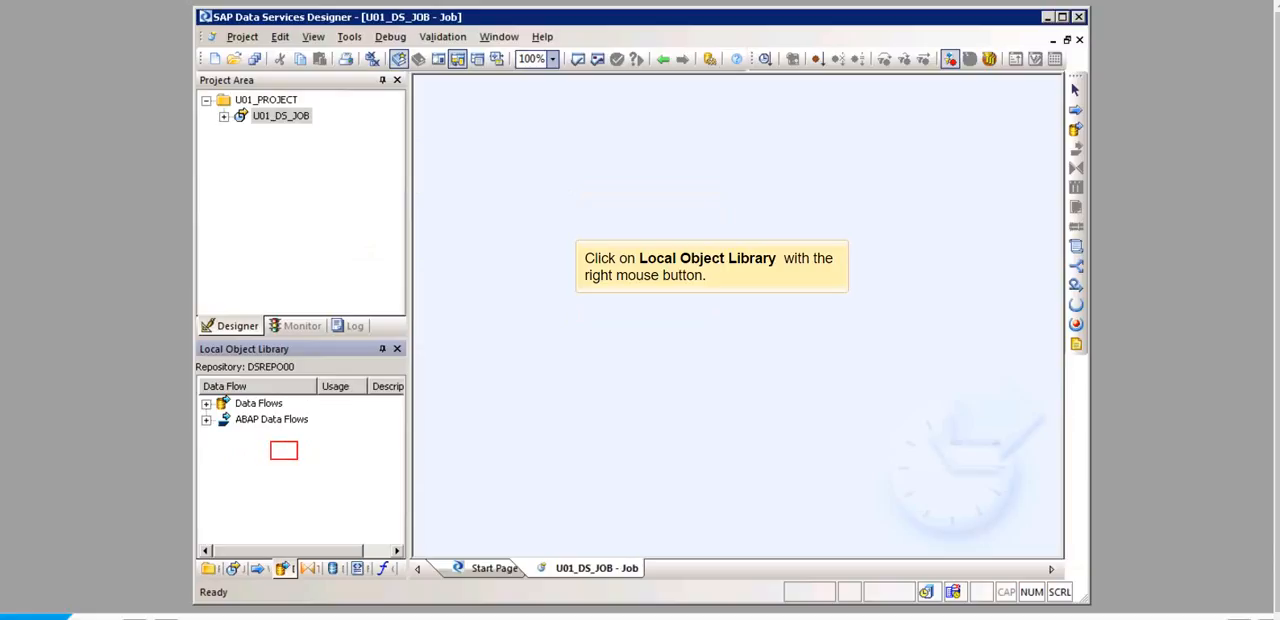
right_click(272, 456)
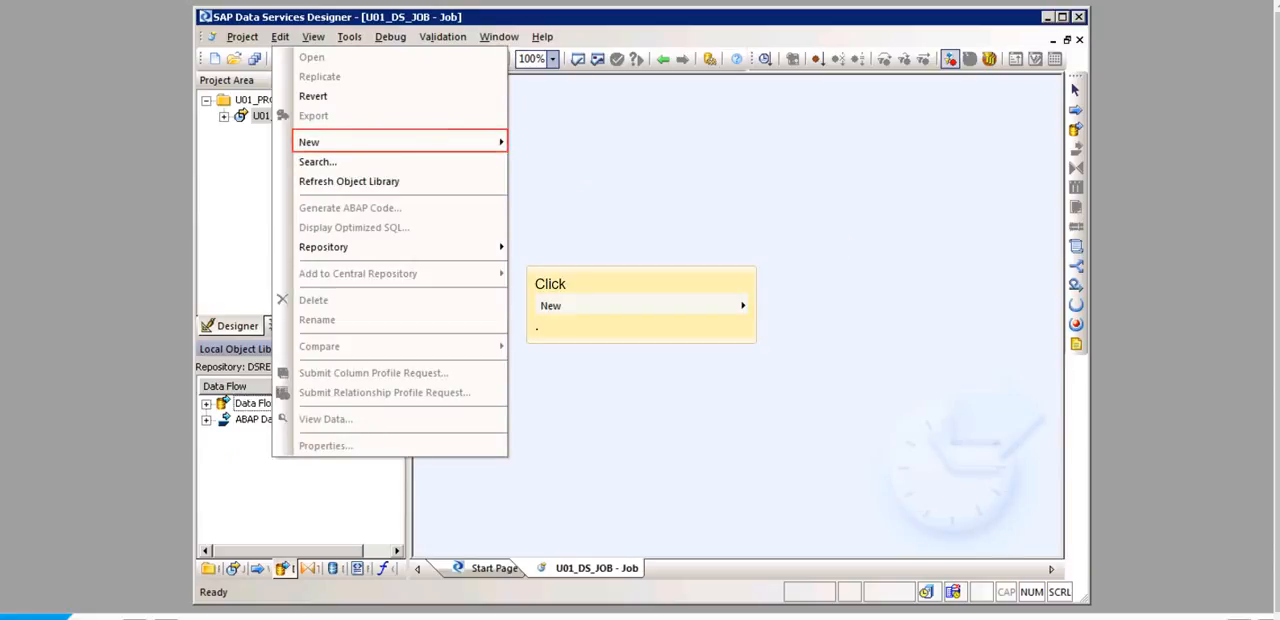
left_click(390, 142)
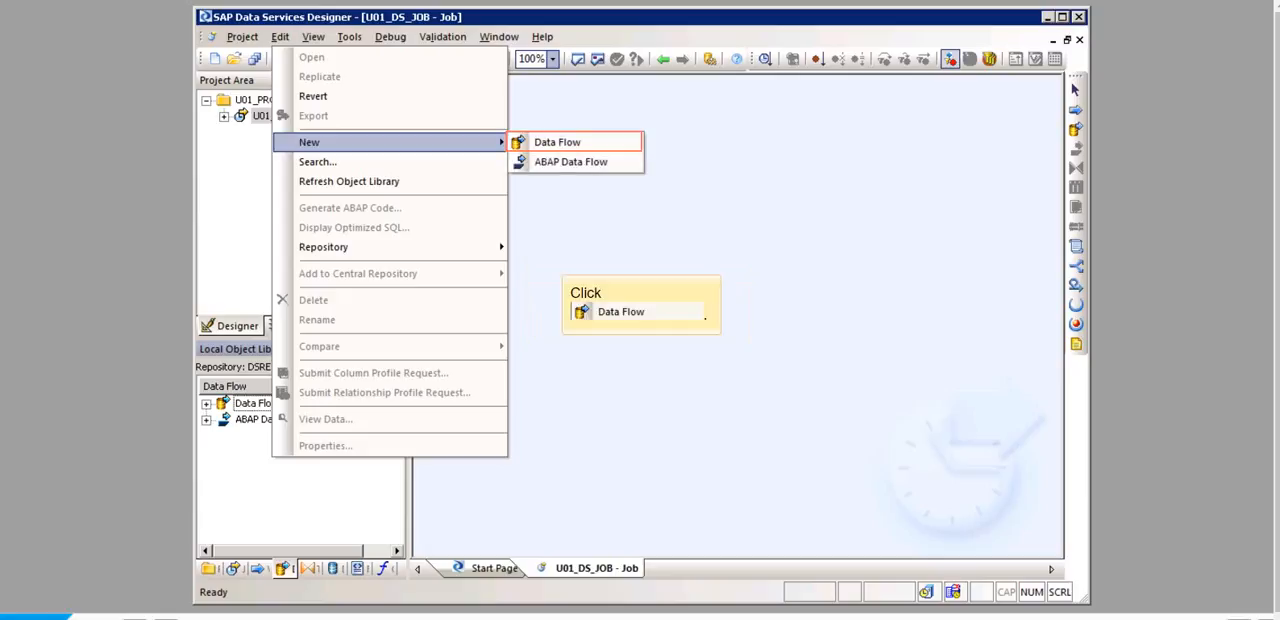
left_click(557, 142)
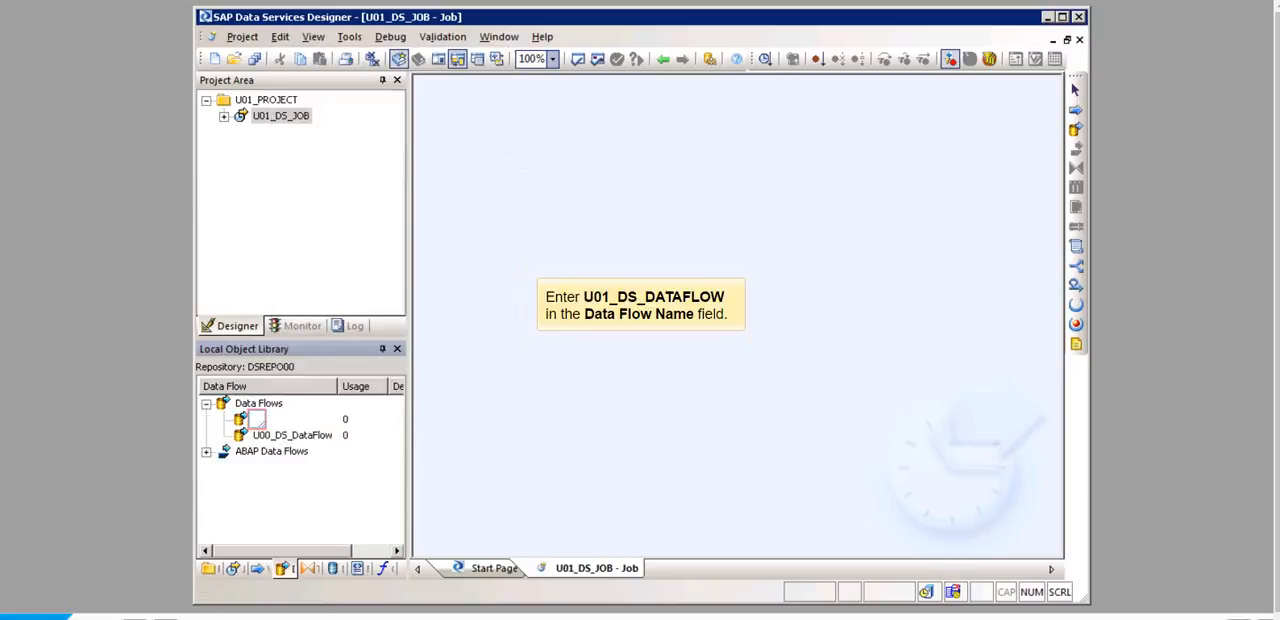
type("U01_DS_DATAFLOW")
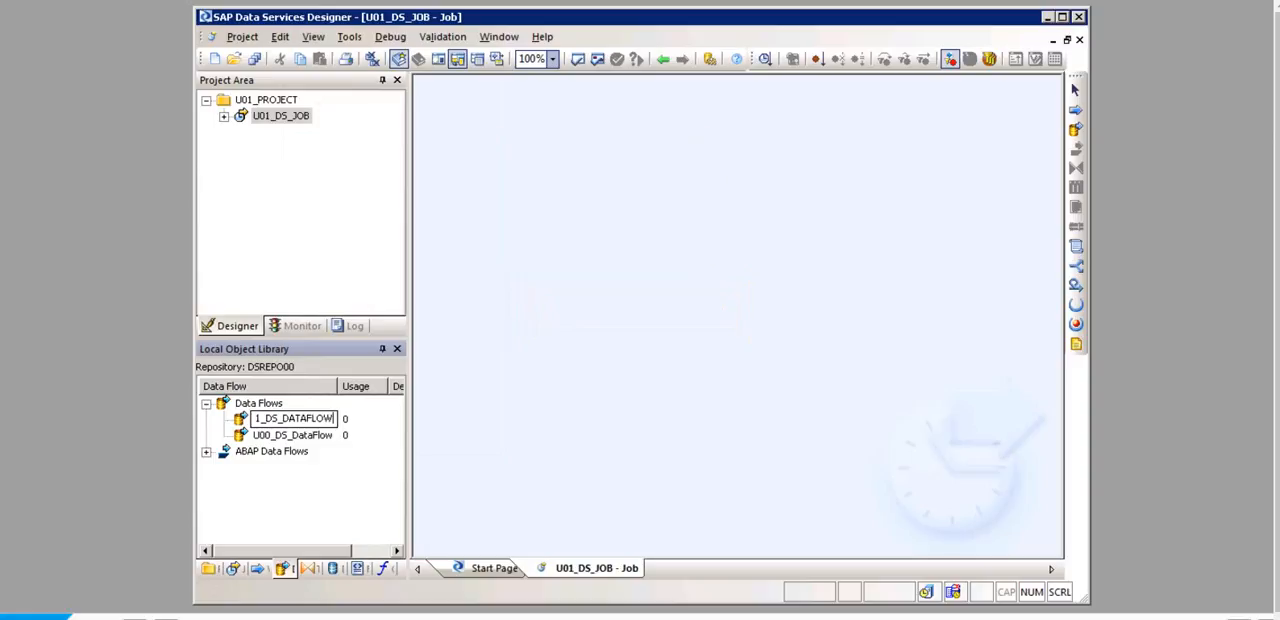
key("Return")
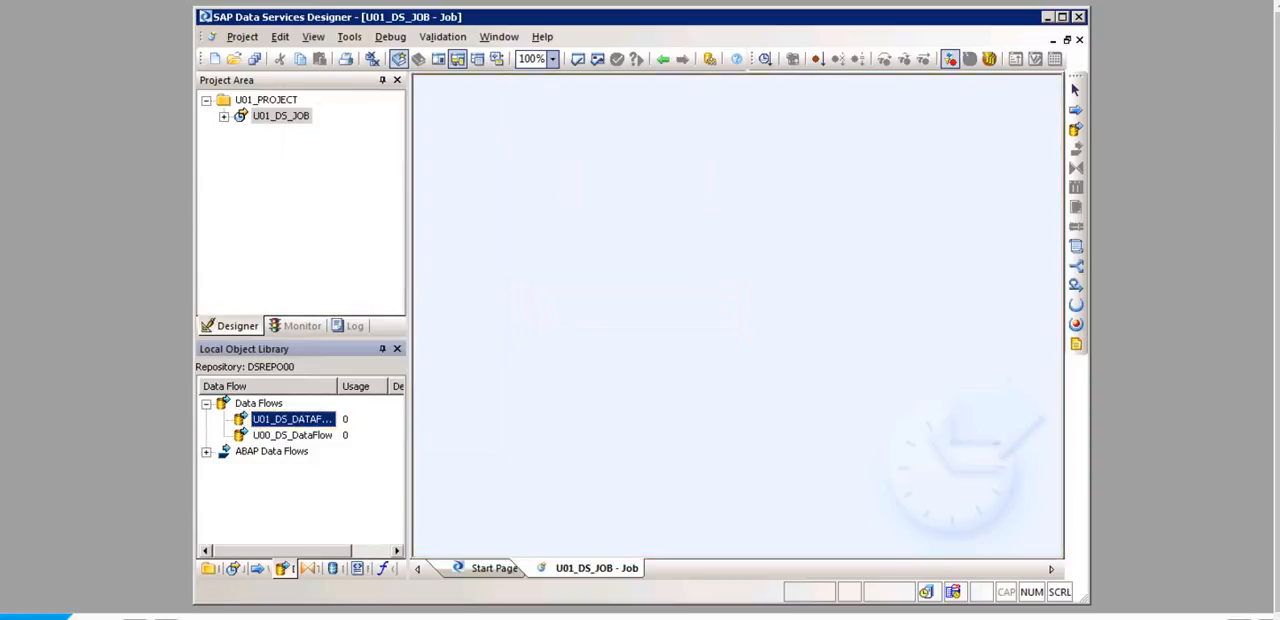
left_click_drag(291, 419, 625, 293)
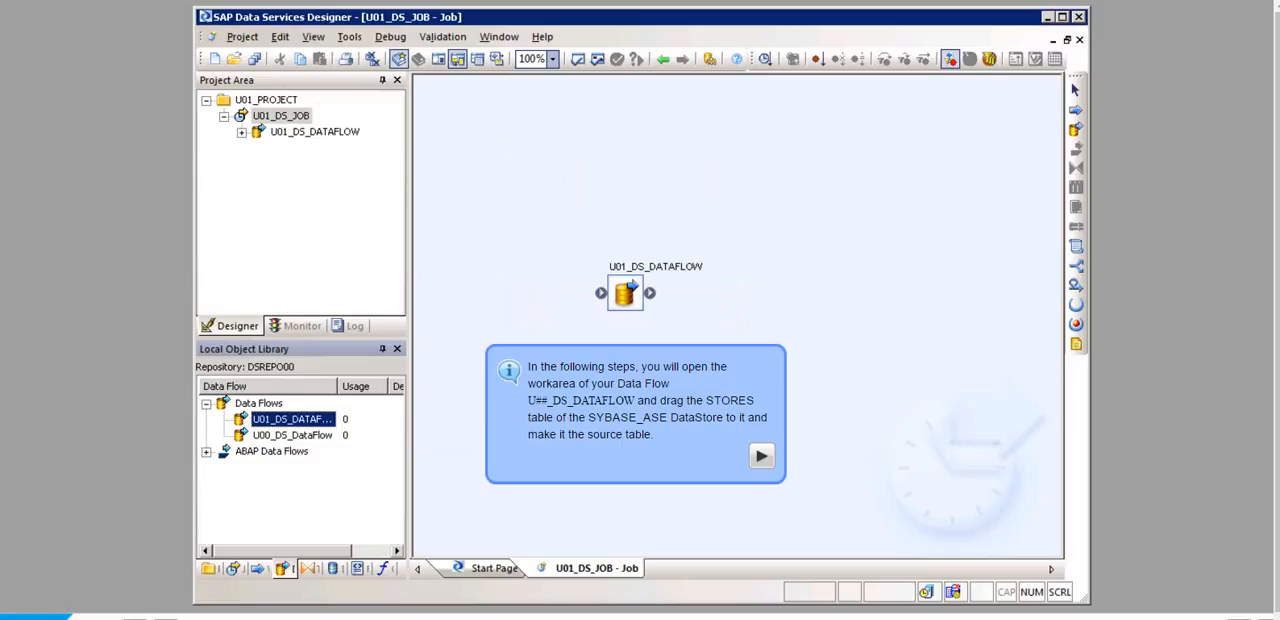
Step: Open the U01_DS_DATAFLOW workspace and add the STORES table from the SYBASE_ASE datastore as a source
double_click(625, 293)
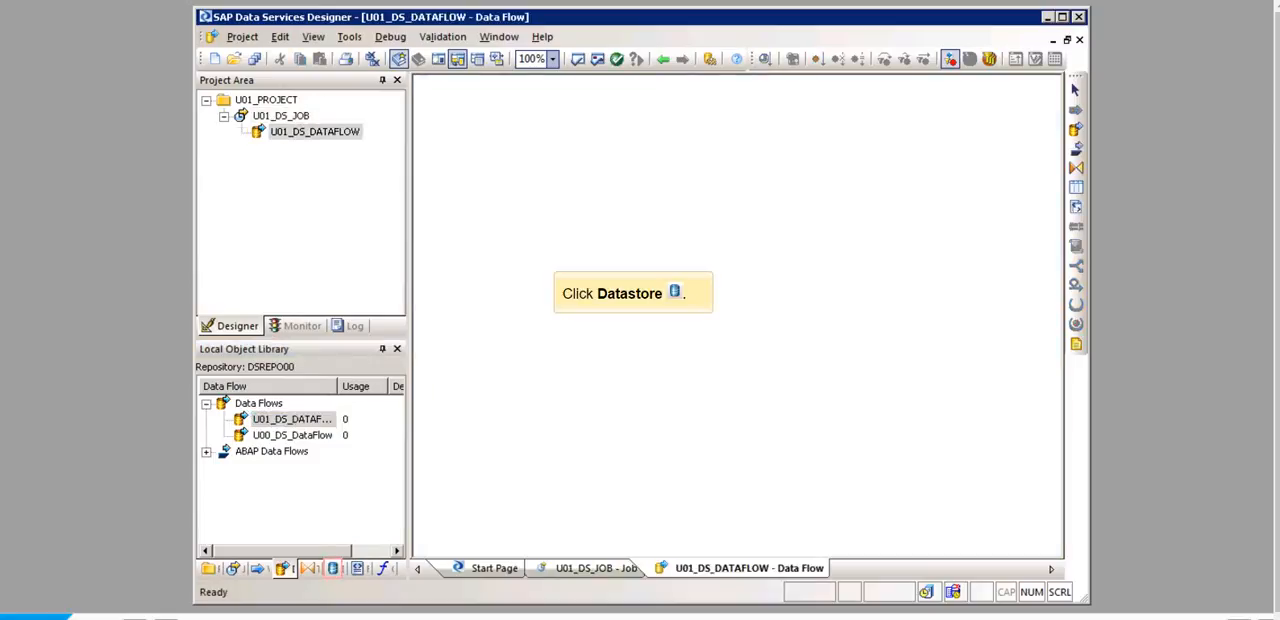
left_click(333, 568)
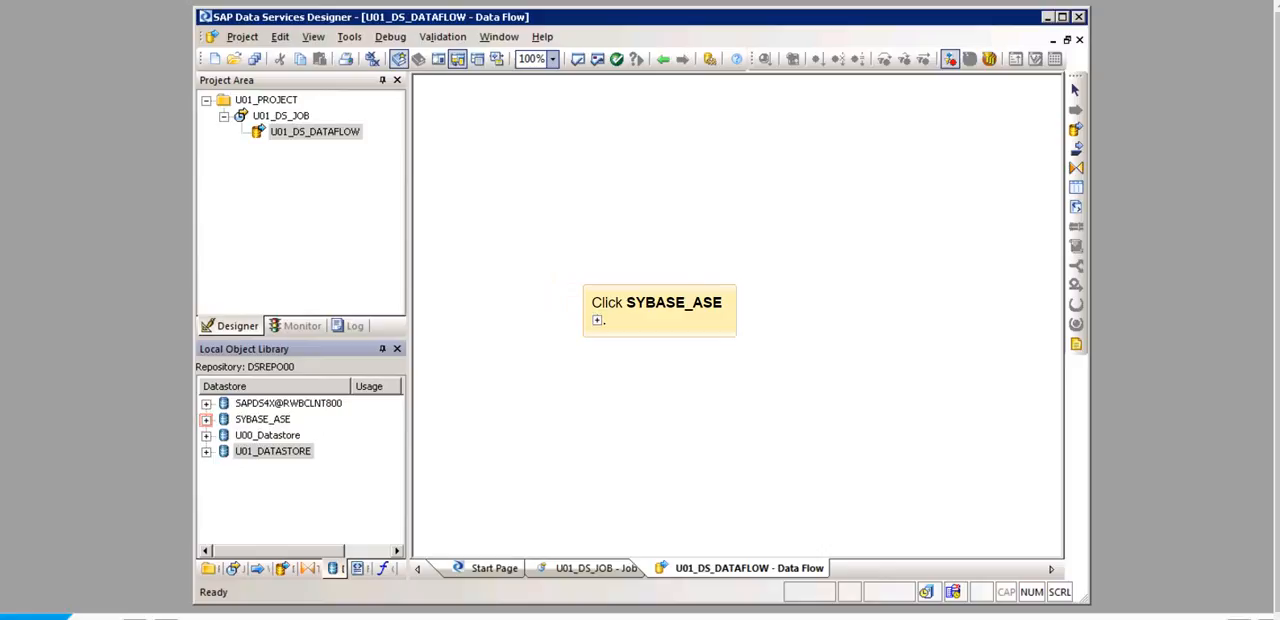
left_click(206, 420)
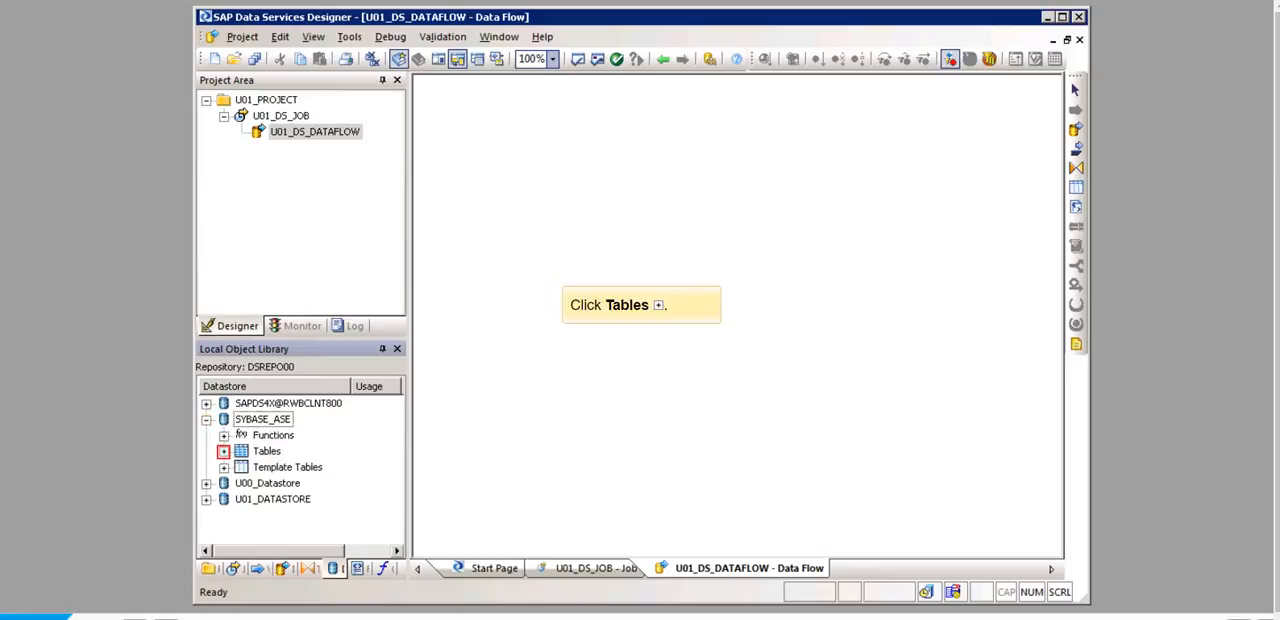
left_click(224, 452)
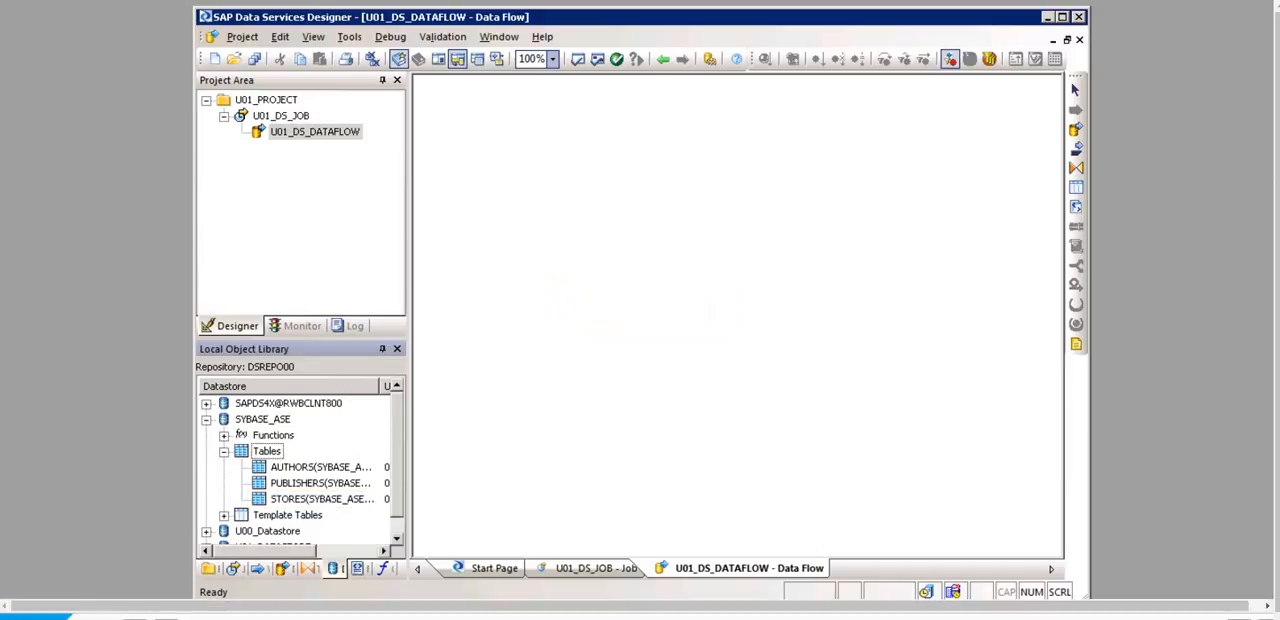
left_click(314, 499)
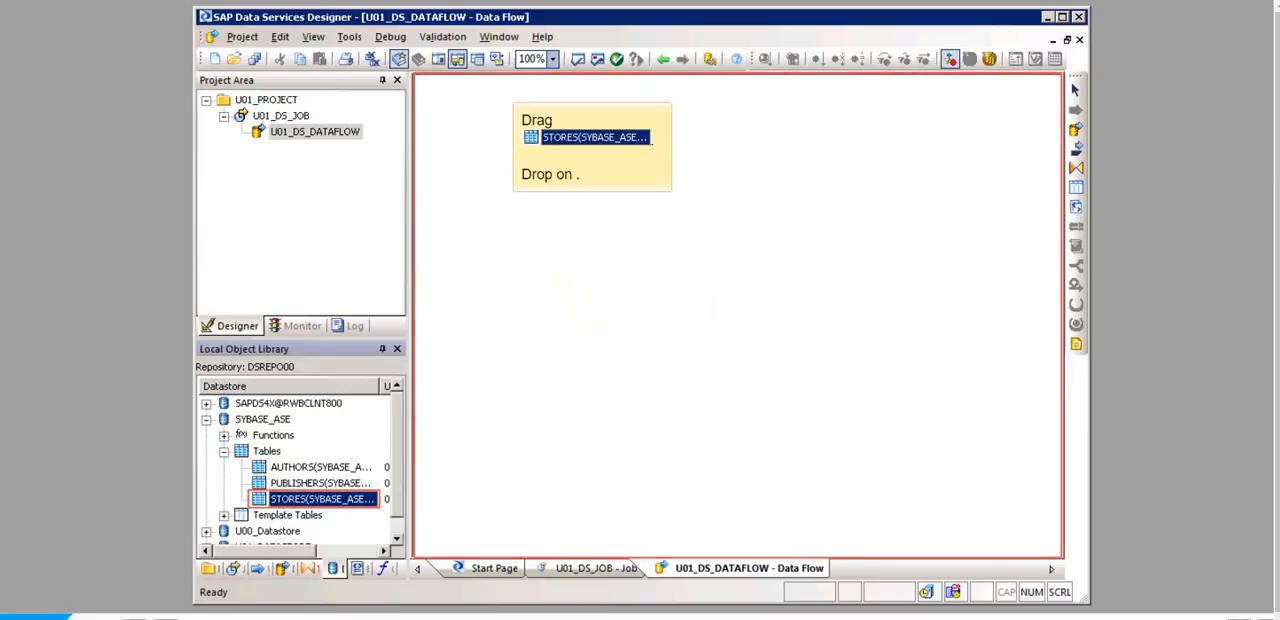
left_click_drag(314, 499, 654, 240)
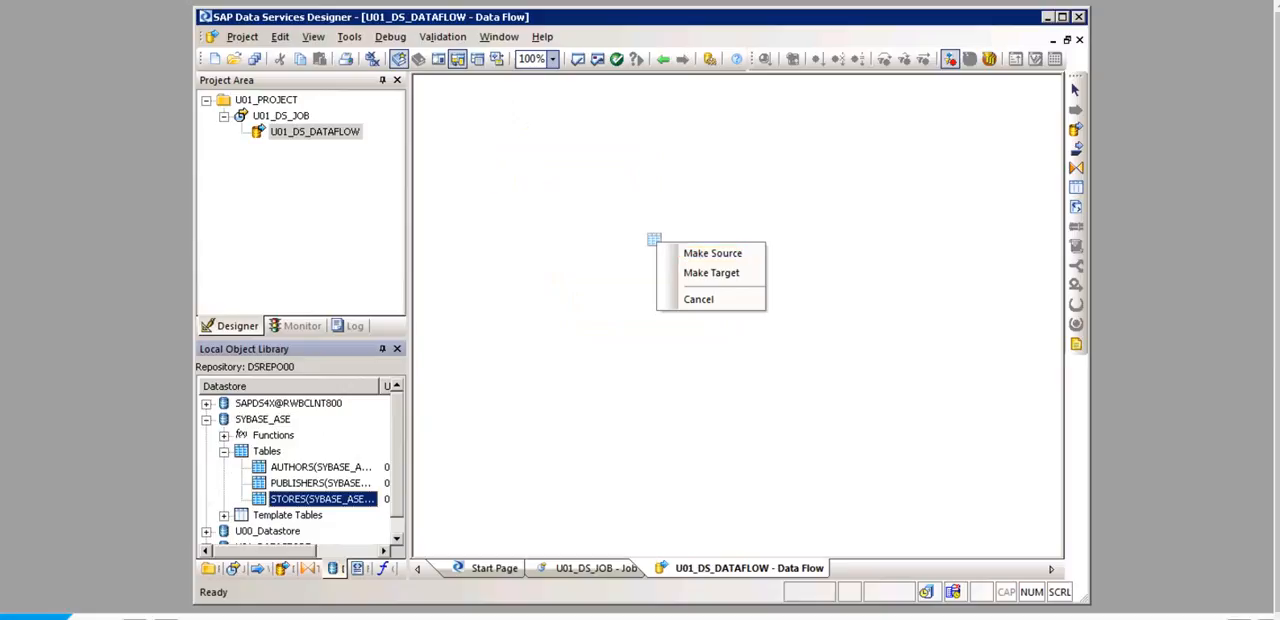
left_click(712, 253)
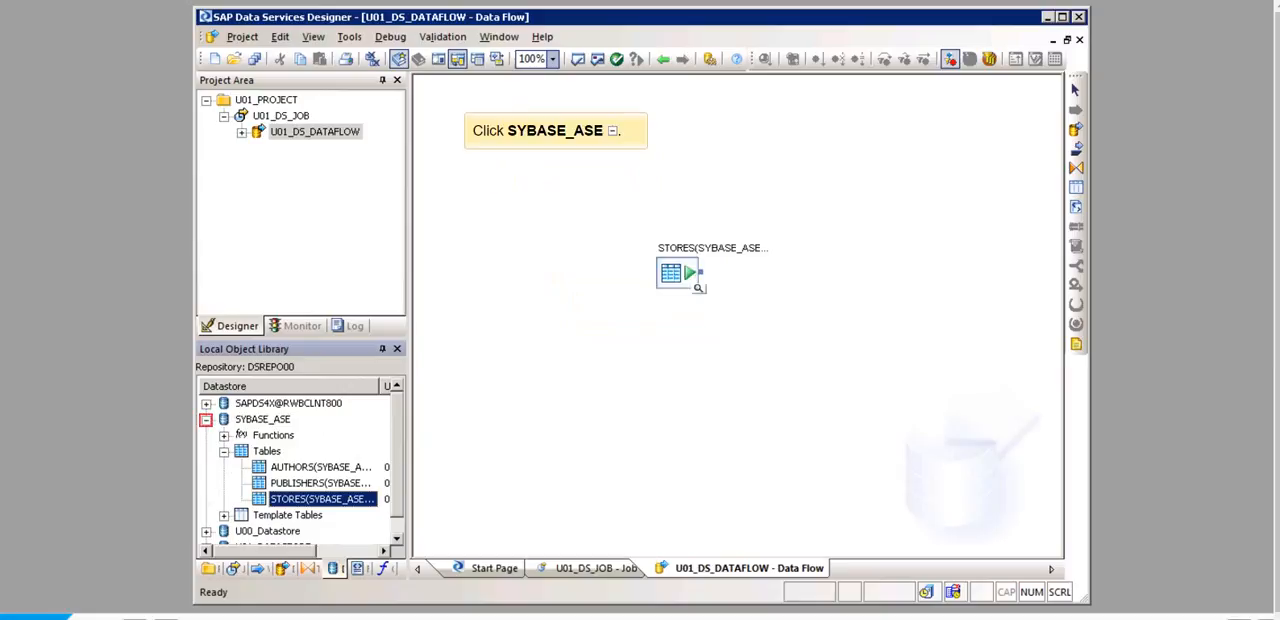
Step: Add the master transfer structure U01_DSDS_ATTR@SAPDS4X from U01_DATASTORE to the data flow, below the STORES source
left_click(206, 419)
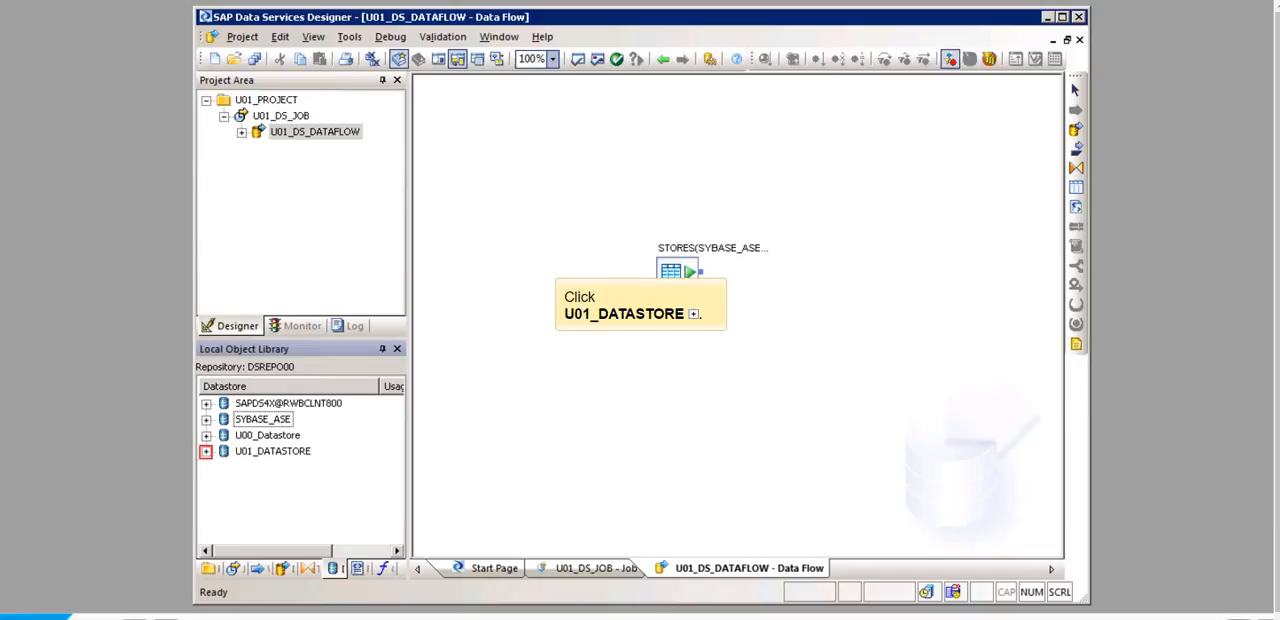
left_click(206, 451)
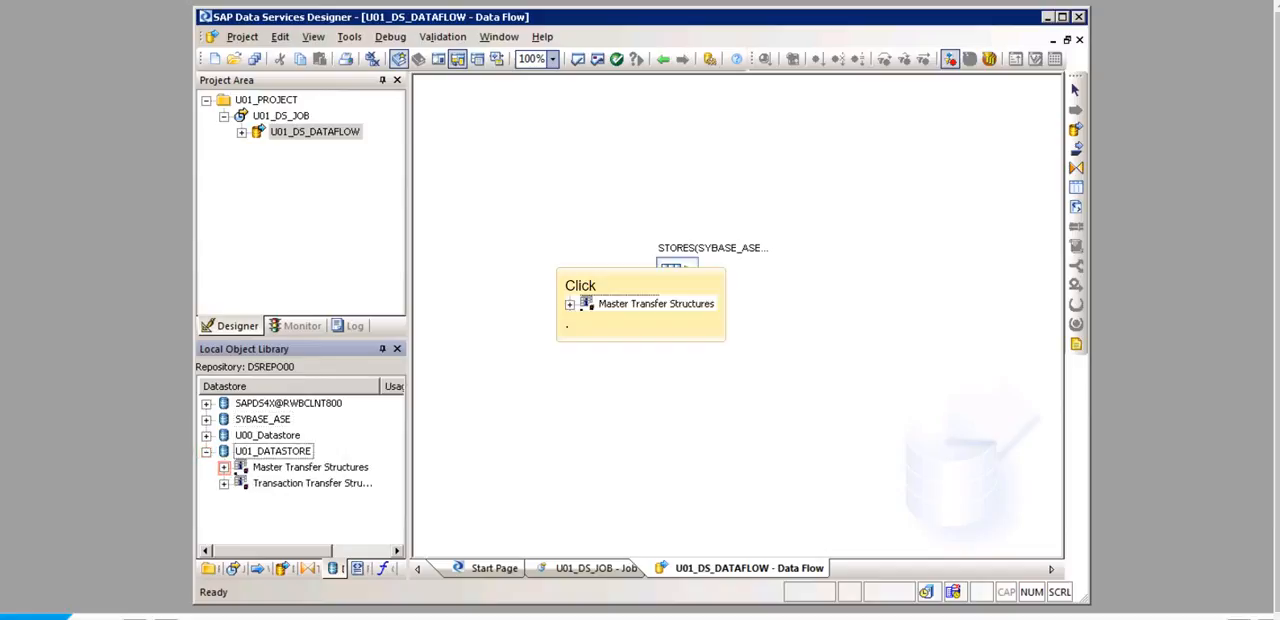
left_click(224, 467)
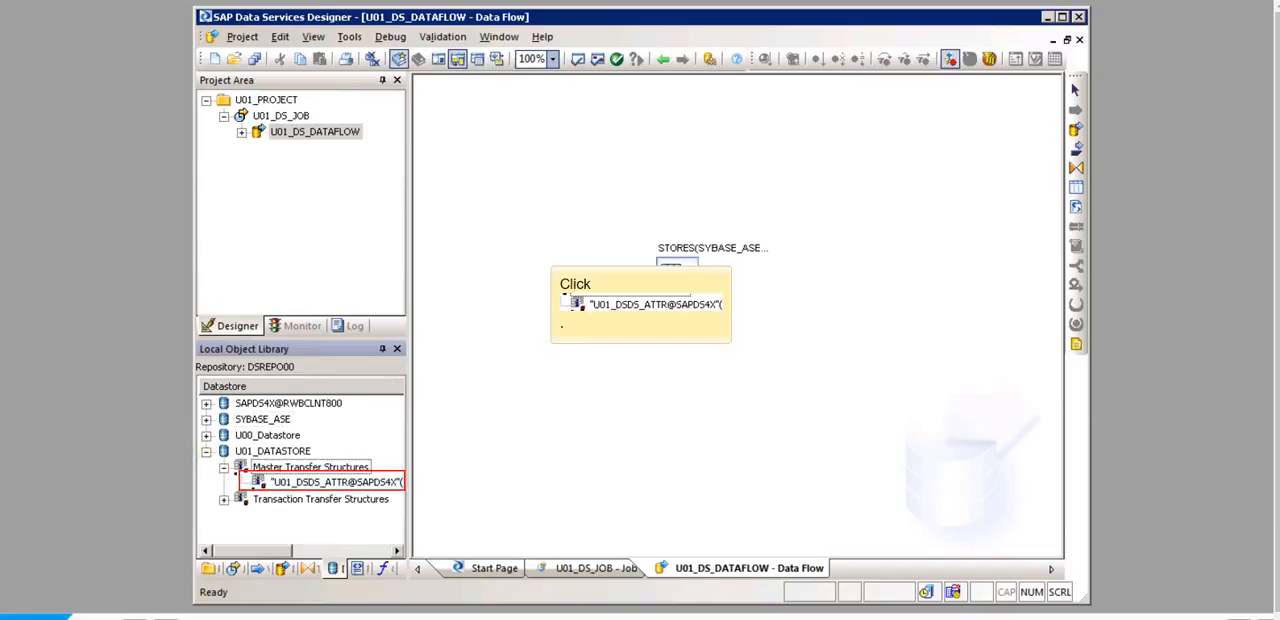
left_click(336, 483)
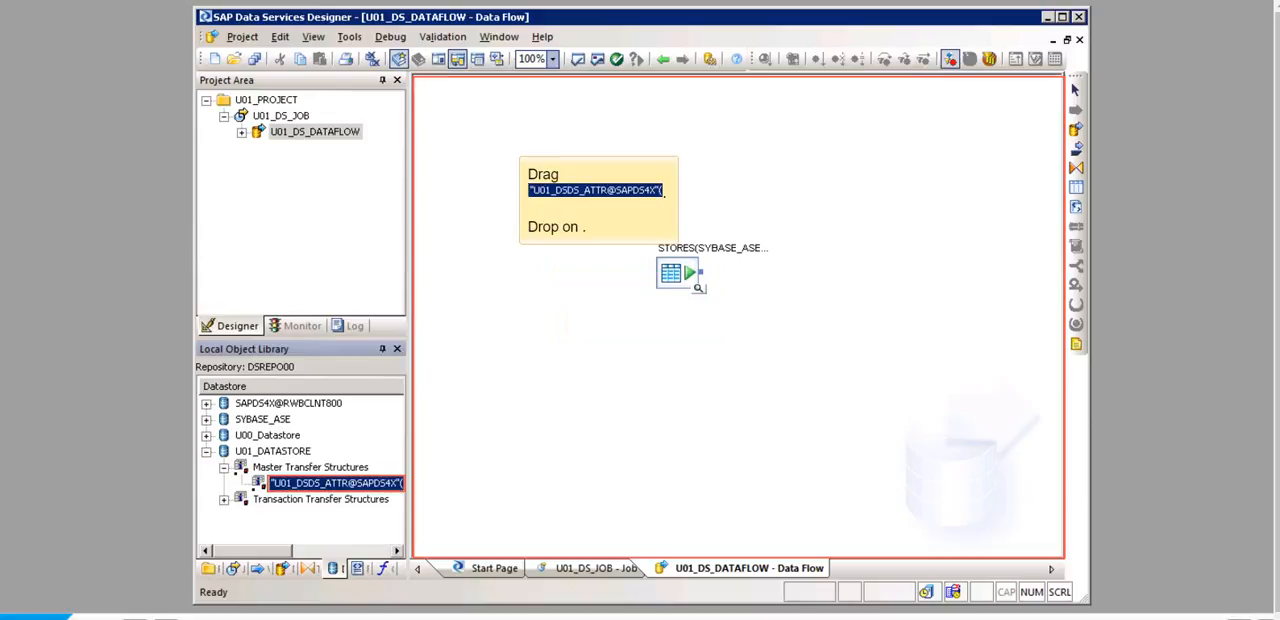
left_click_drag(336, 483, 606, 400)
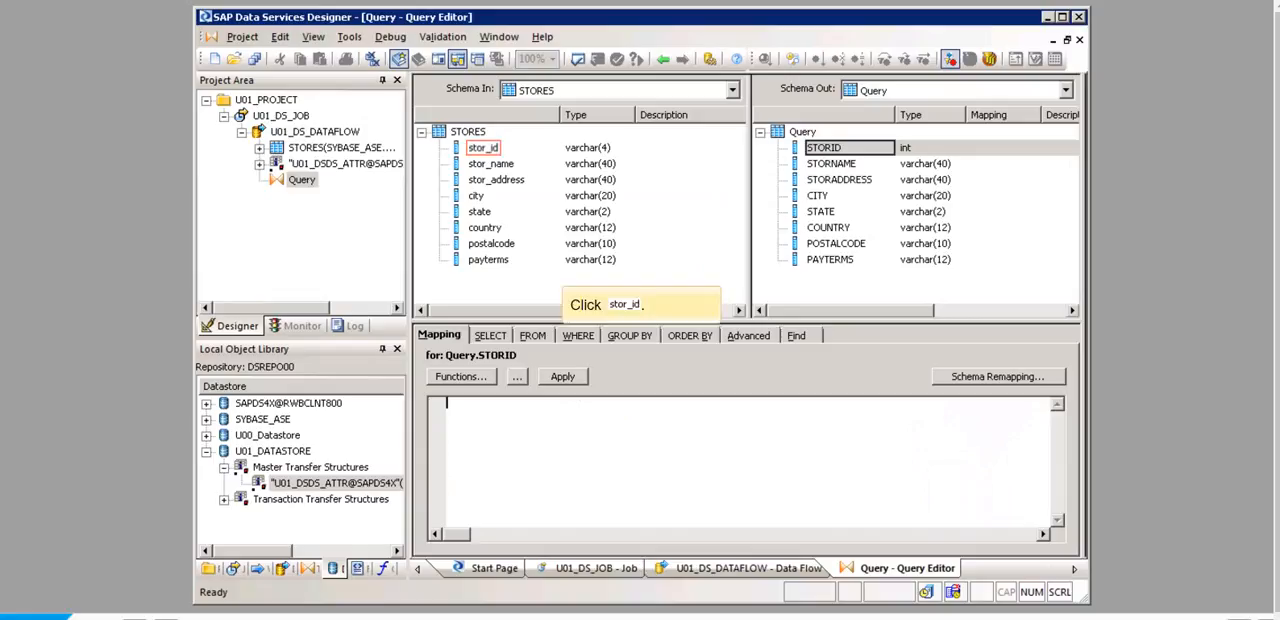
Step: Map the STORES columns stor_id, stor_name, stor_address and city to STORID, STORNAME, STORADDRESS and CITY in the Query output schema
left_click(484, 148)
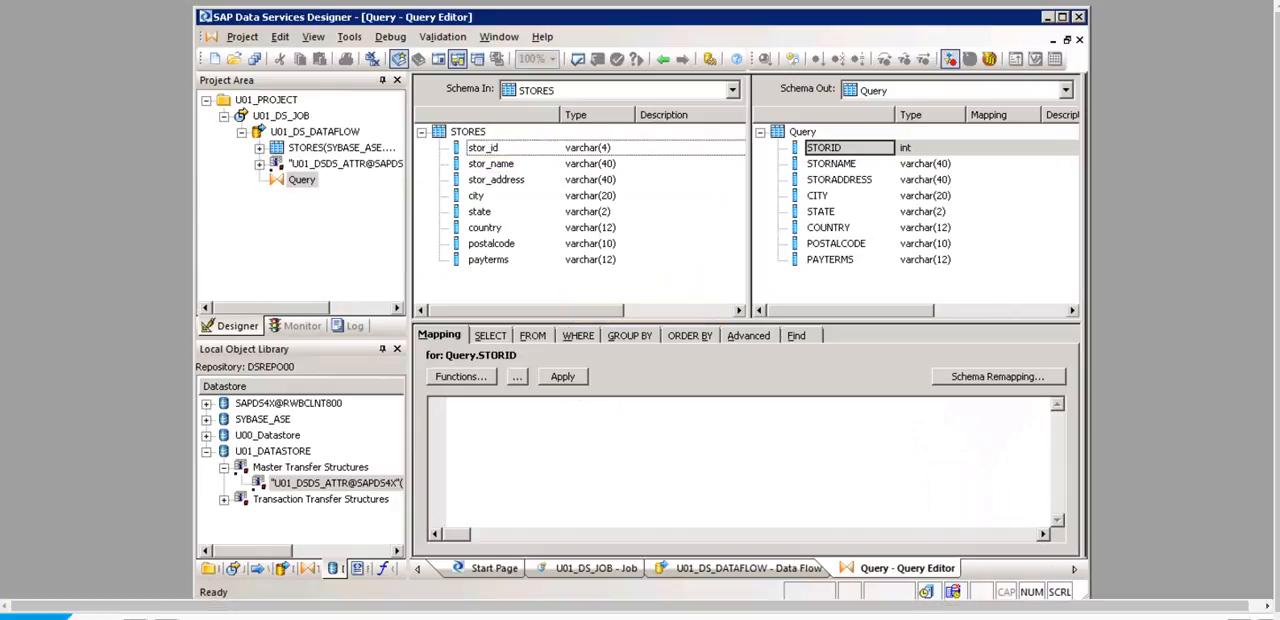
left_click(491, 164)
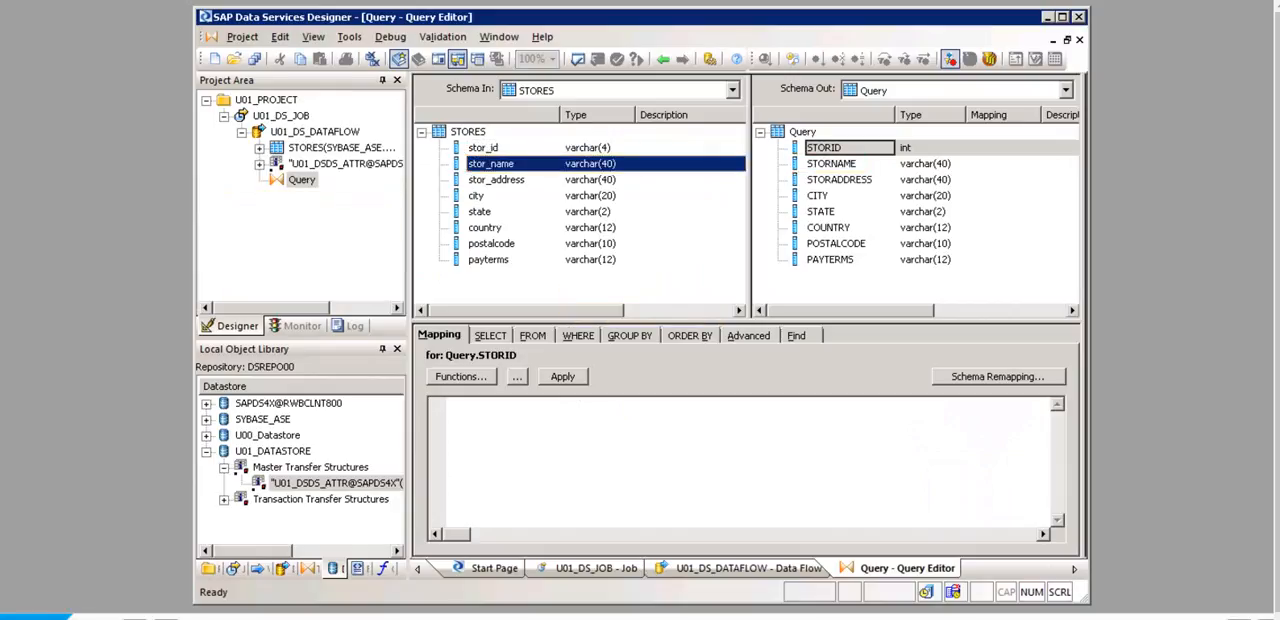
left_click_drag(491, 164, 831, 164)
left_click(496, 180)
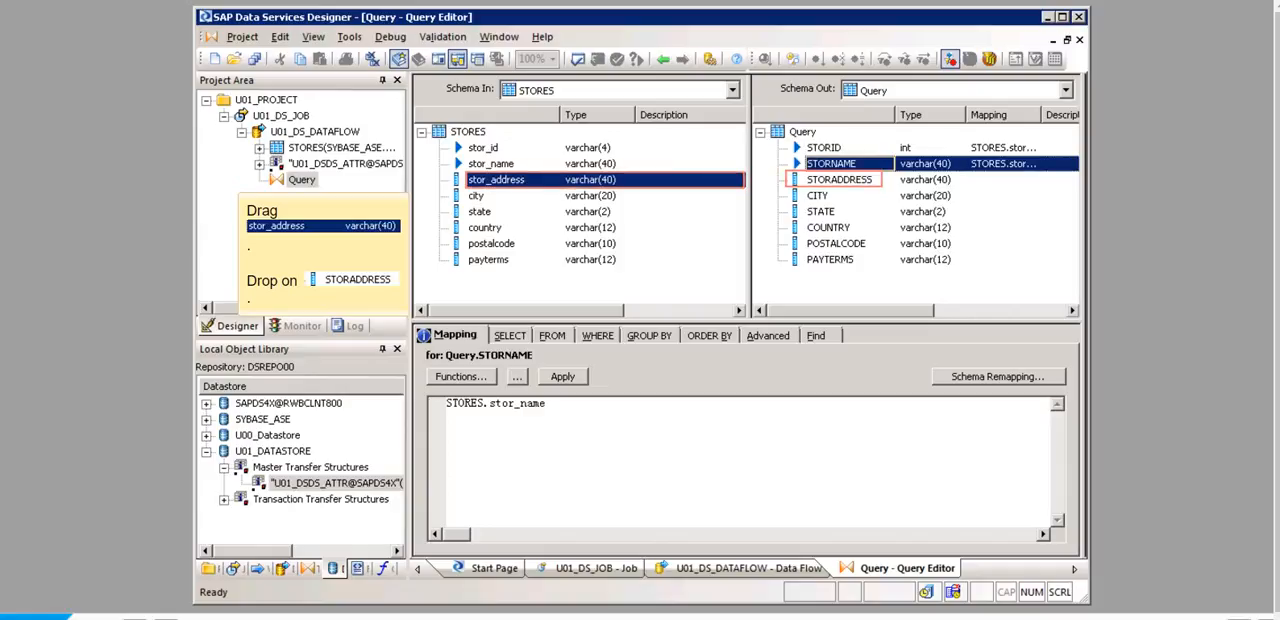
left_click_drag(496, 180, 839, 180)
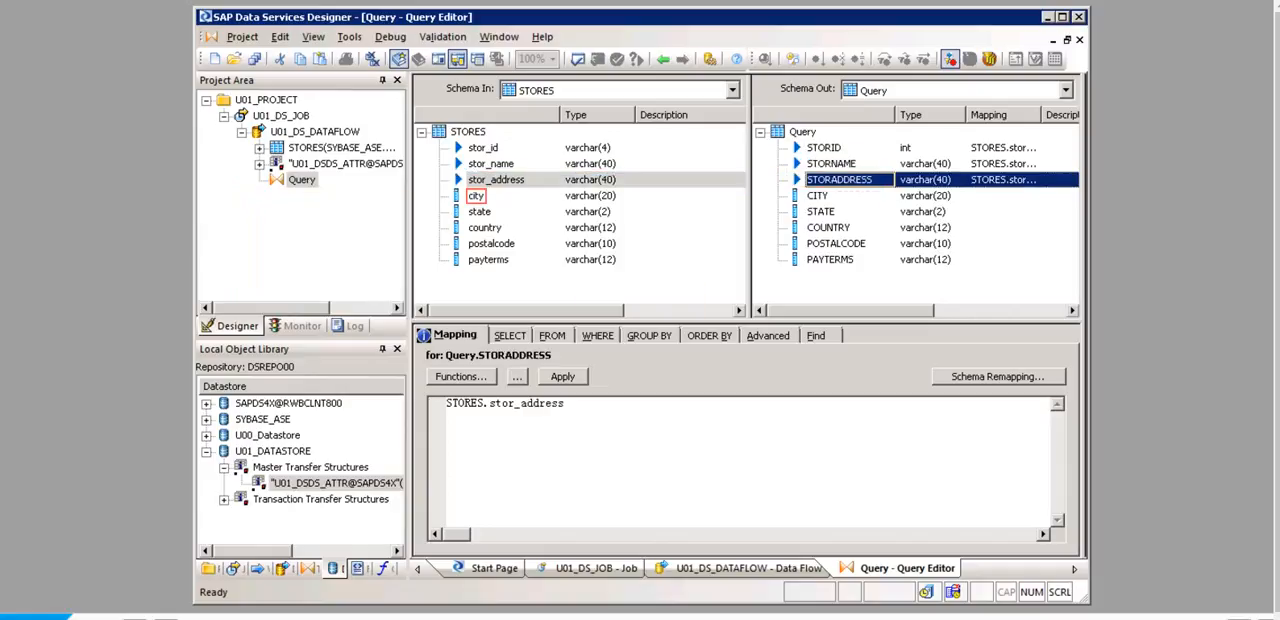
left_click(476, 196)
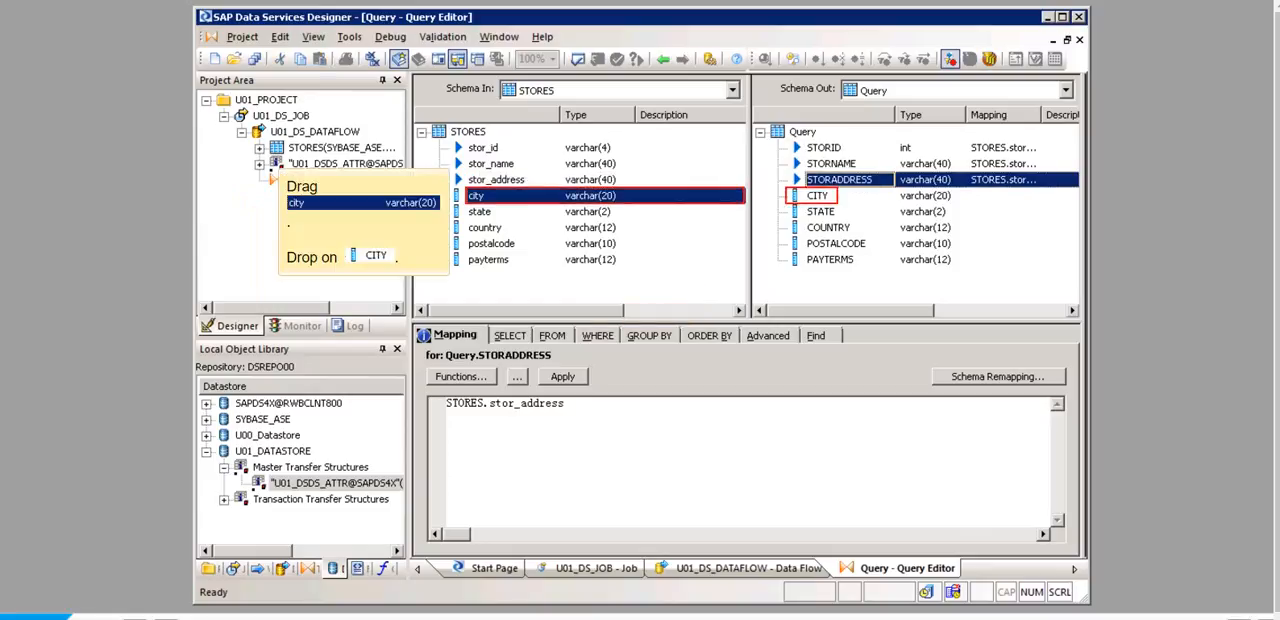
left_click_drag(476, 196, 818, 196)
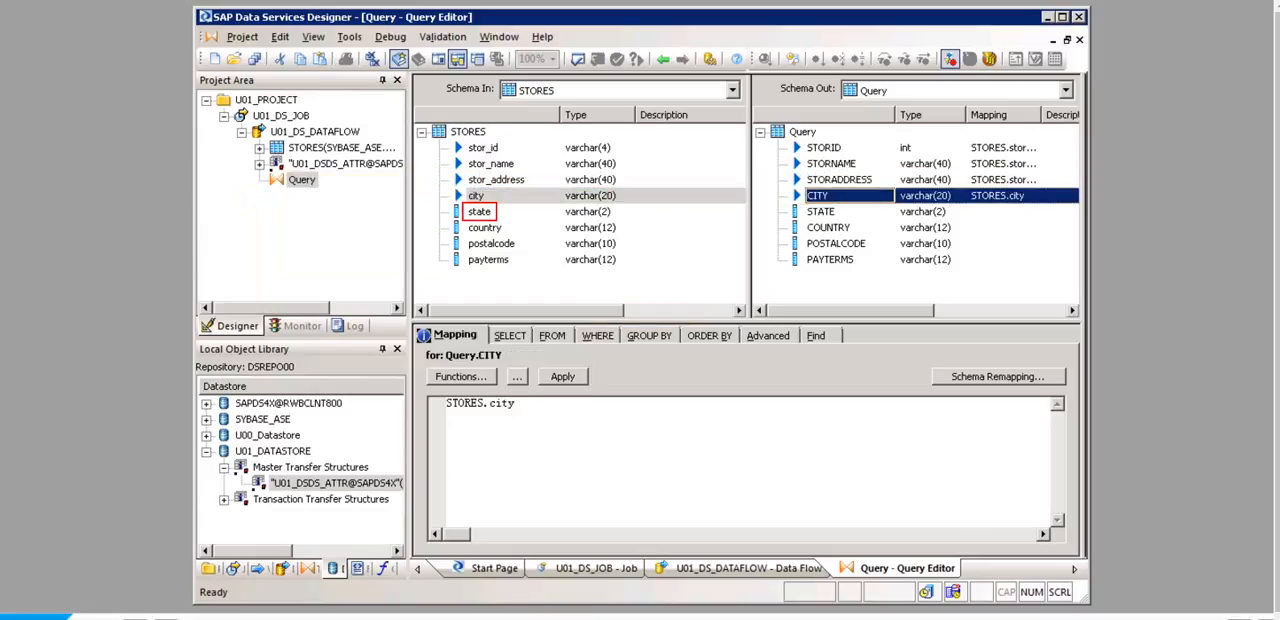
Step: Map the STORES columns state, country, postalcode and payterms to STATE, COUNTRY, POSTALCODE and PAYTERMS in the Query output schema
left_click(480, 212)
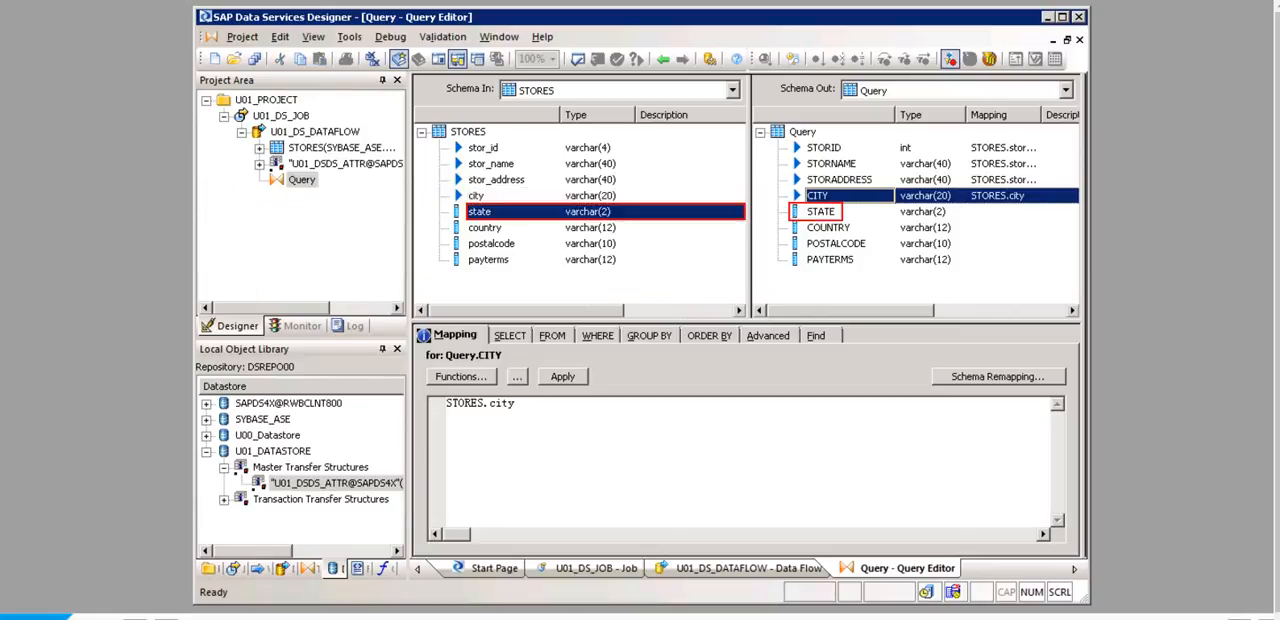
left_click_drag(480, 212, 821, 212)
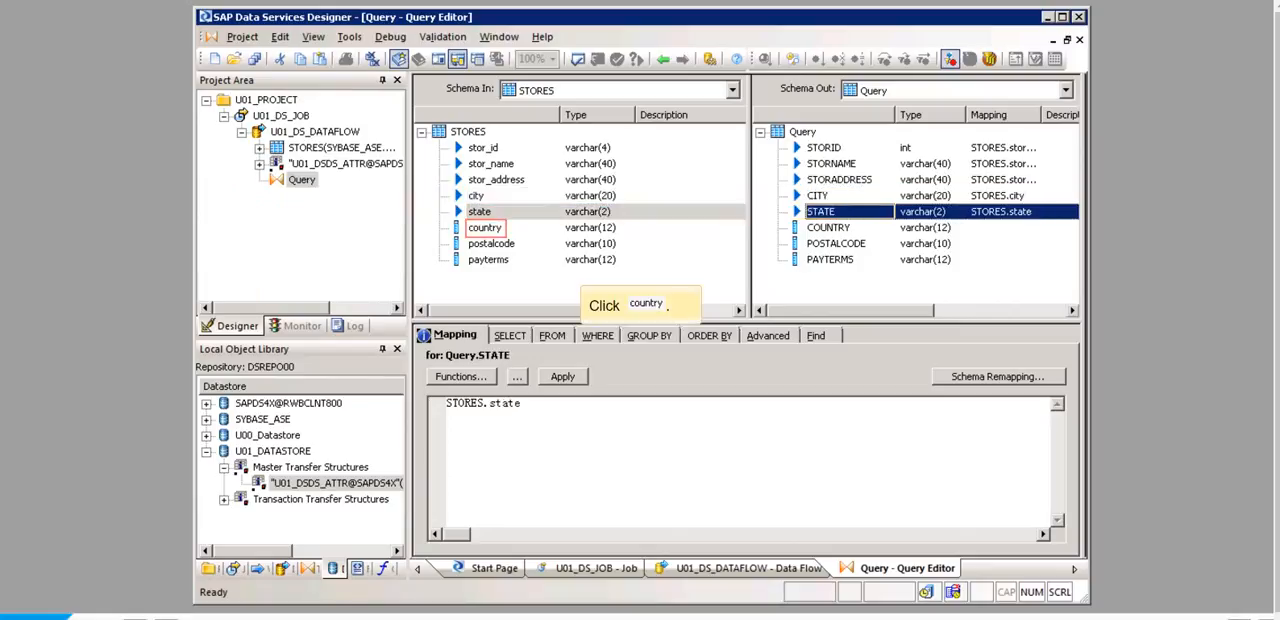
left_click(485, 228)
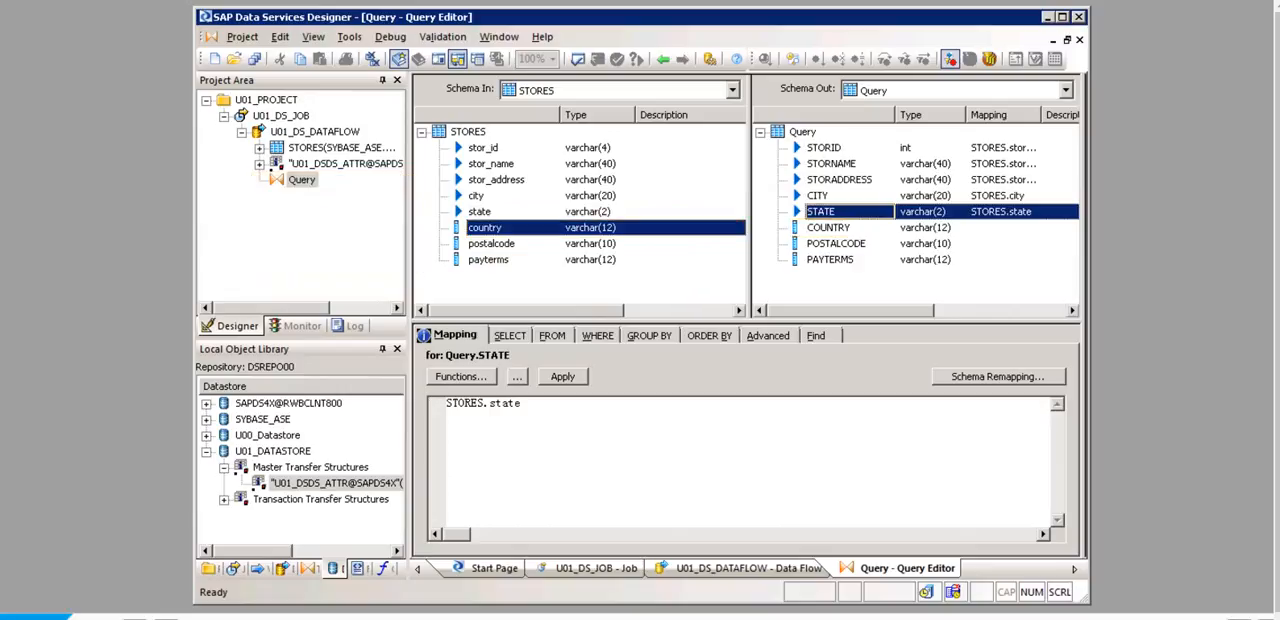
left_click_drag(485, 228, 828, 228)
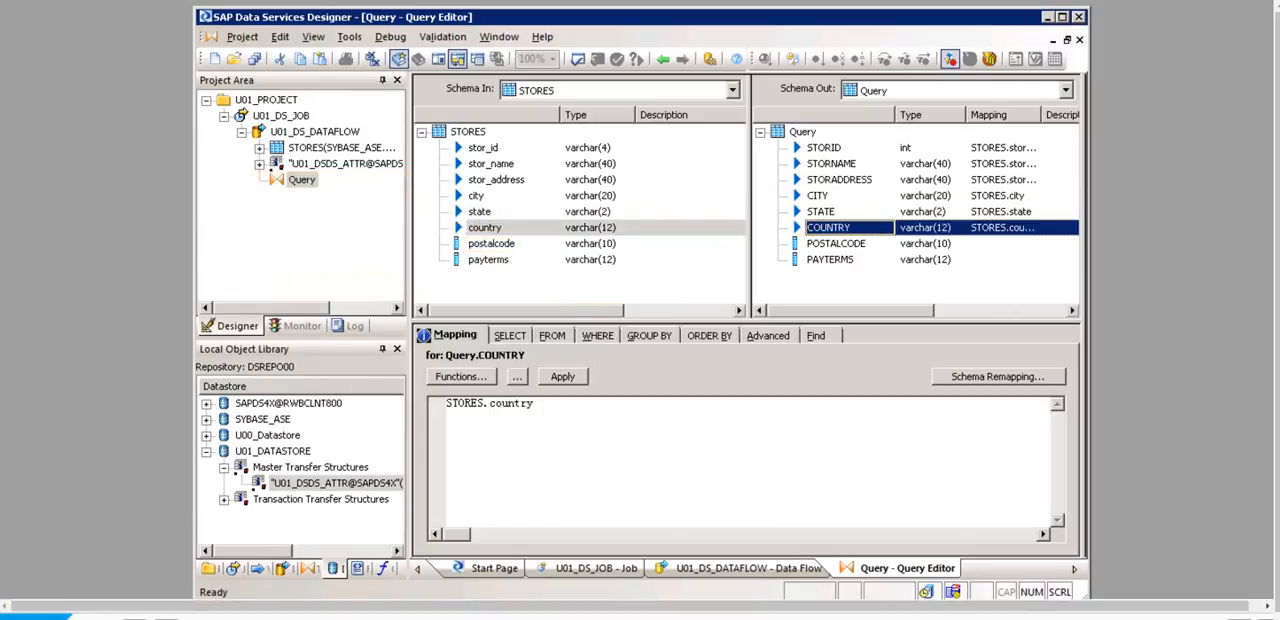
left_click(491, 244)
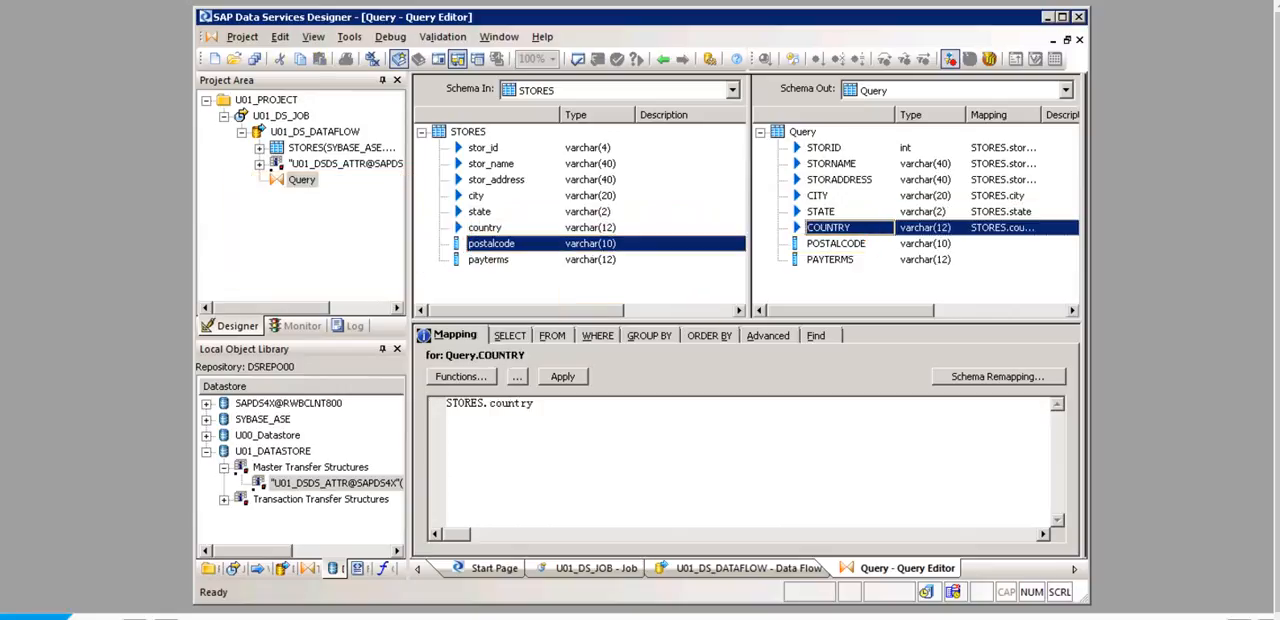
left_click_drag(491, 244, 836, 244)
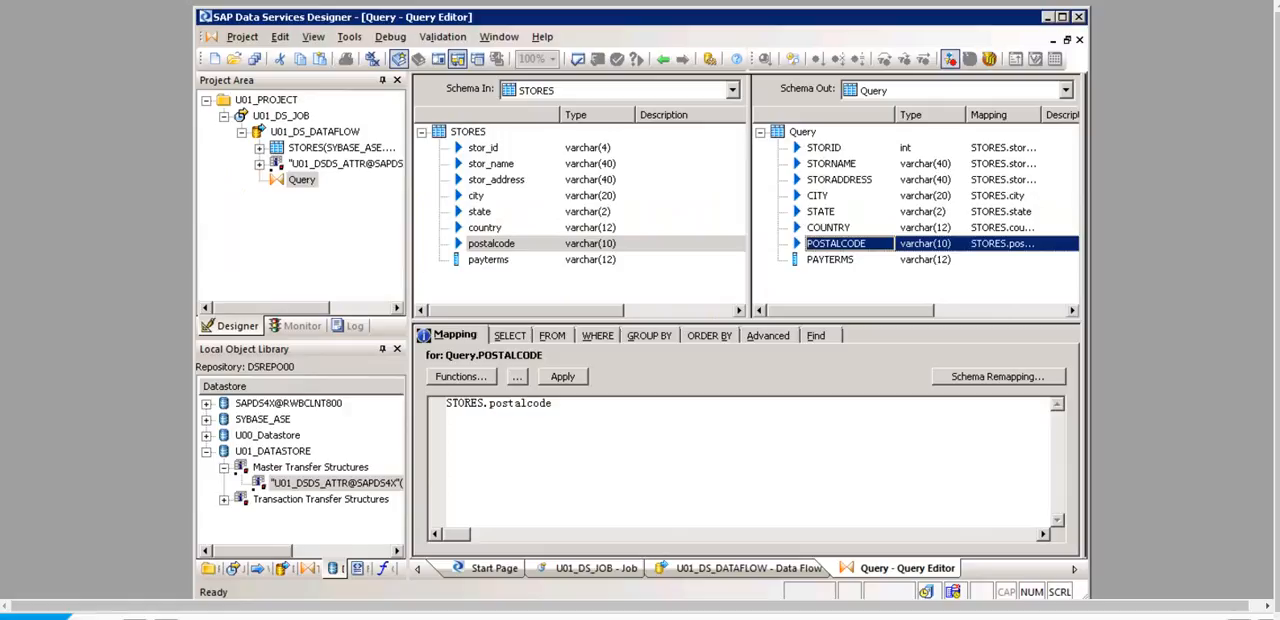
left_click(488, 260)
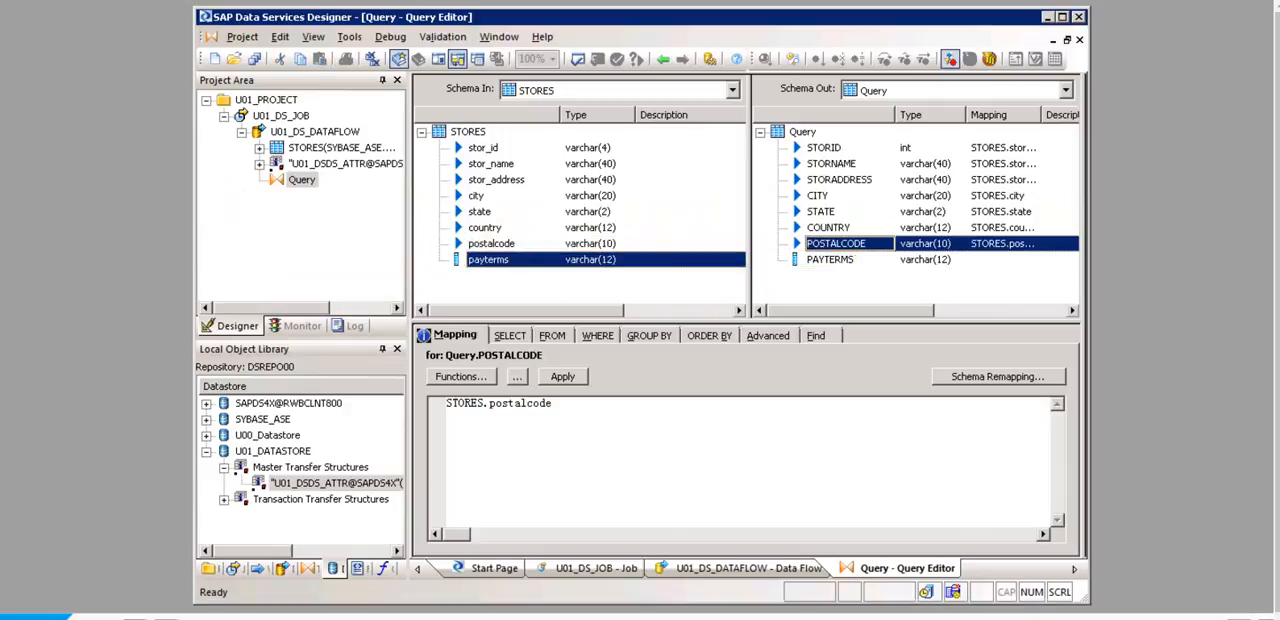
left_click_drag(488, 260, 830, 260)
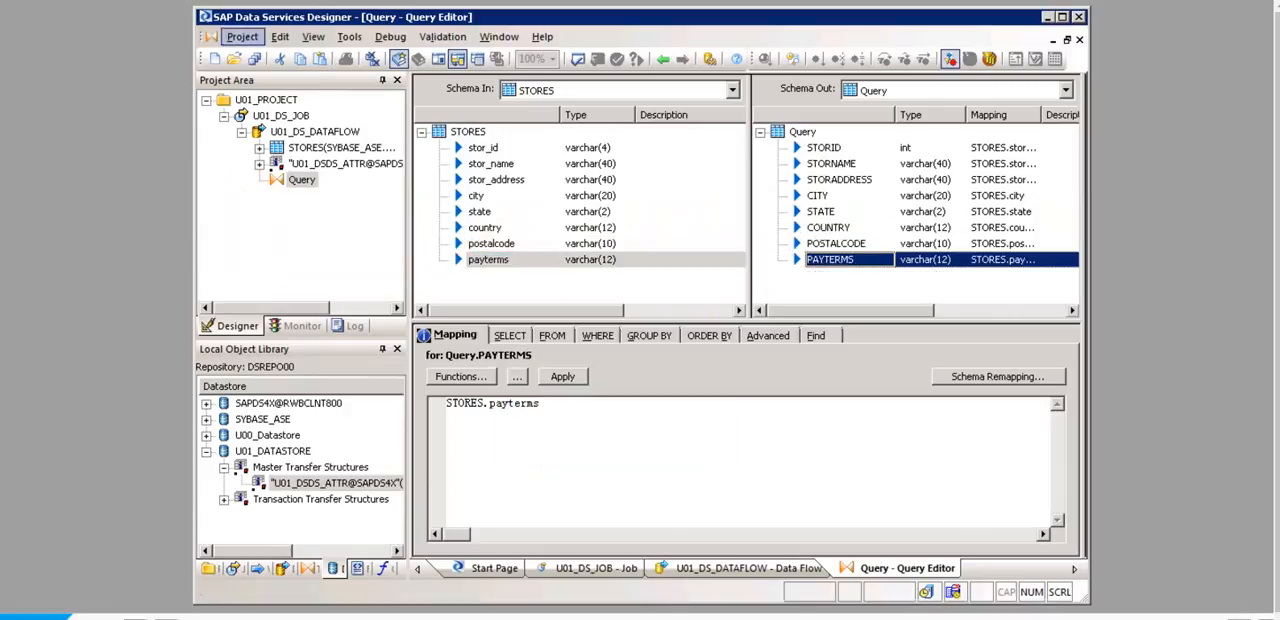
Step: Save all changes to job U01_DS_JOB and data flow U01_DS_DATAFLOW, and exit the Designer
left_click(242, 37)
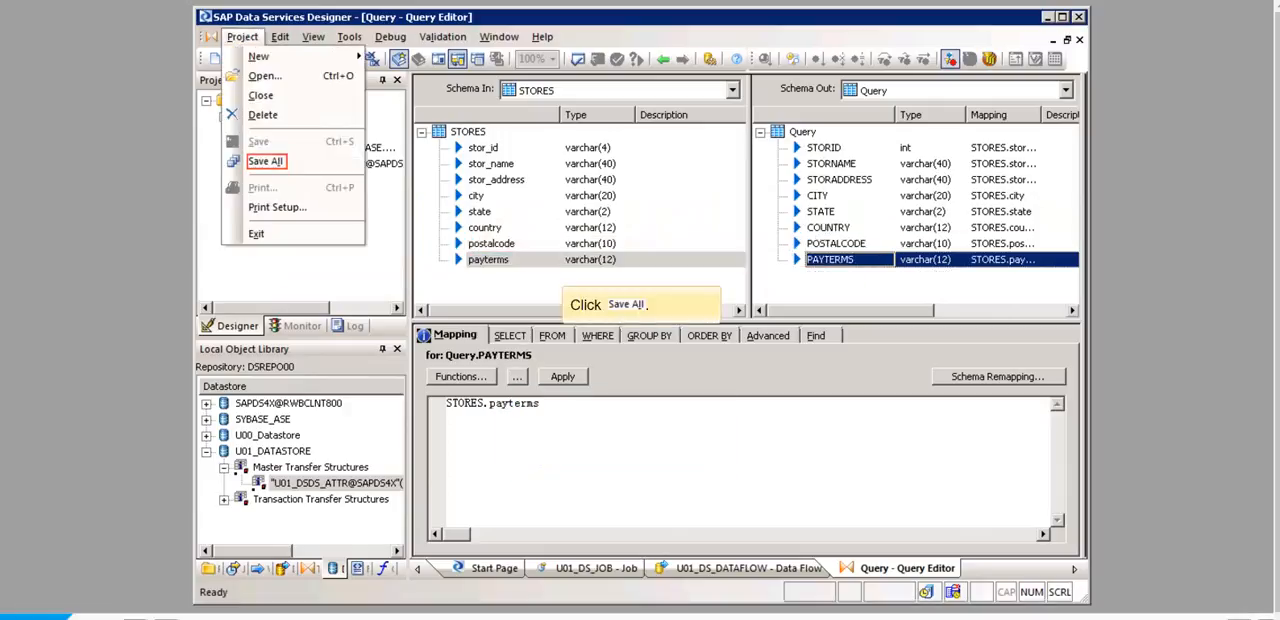
left_click(266, 161)
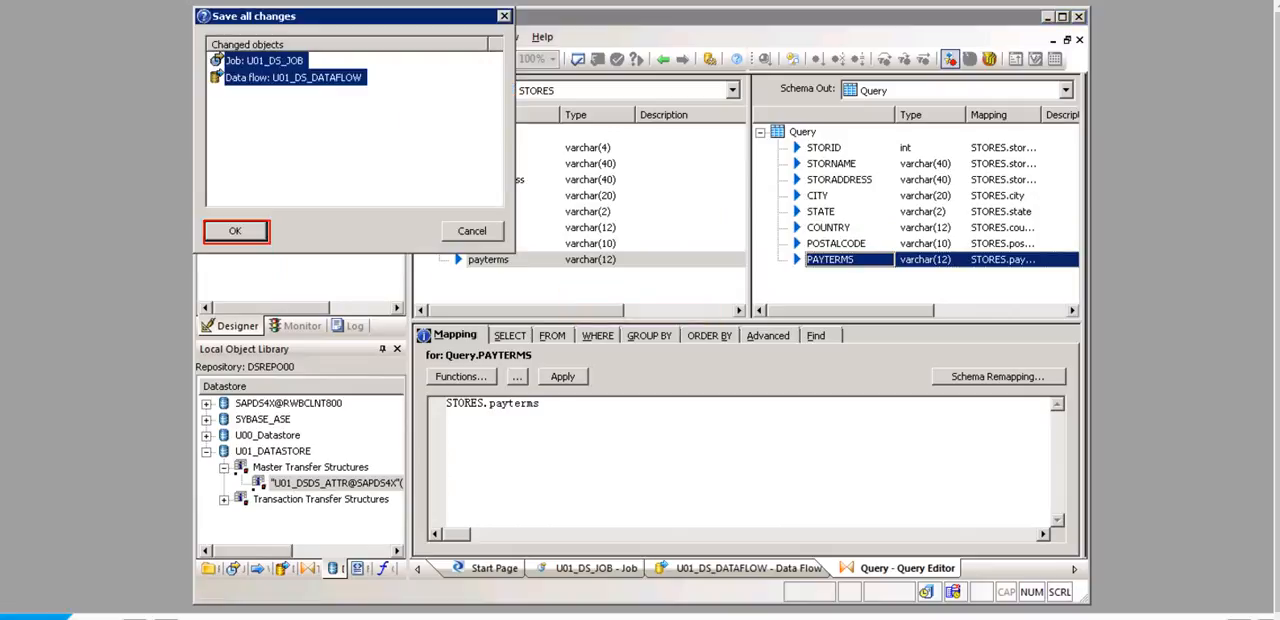
left_click(235, 231)
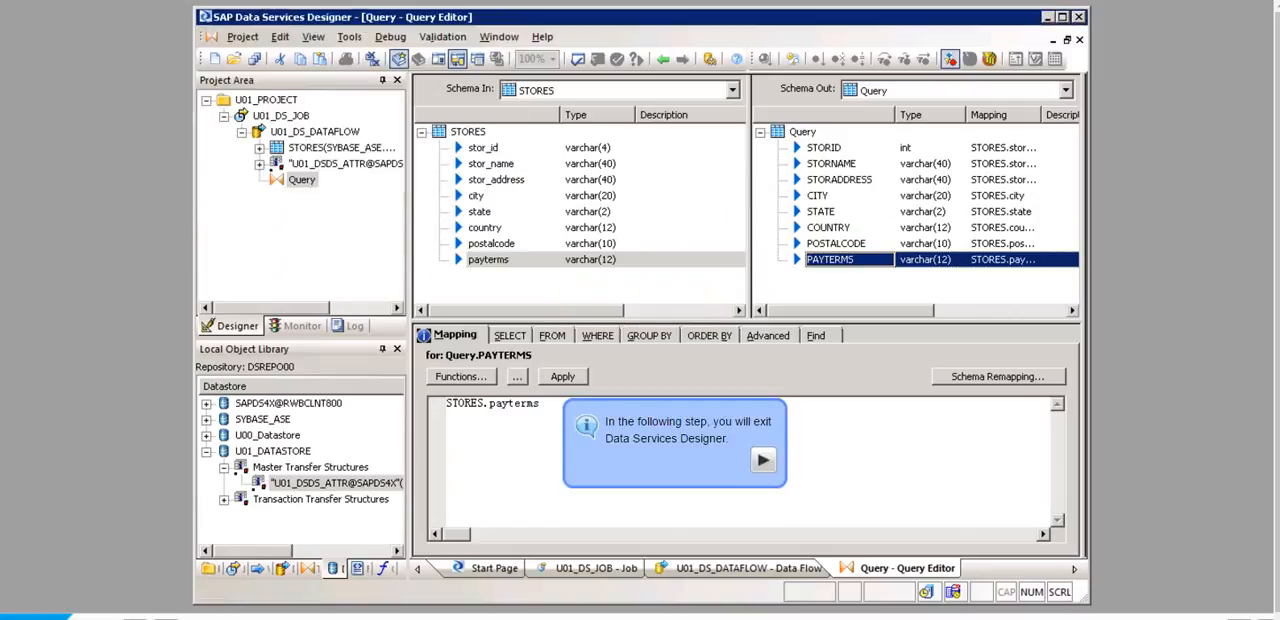
left_click(242, 37)
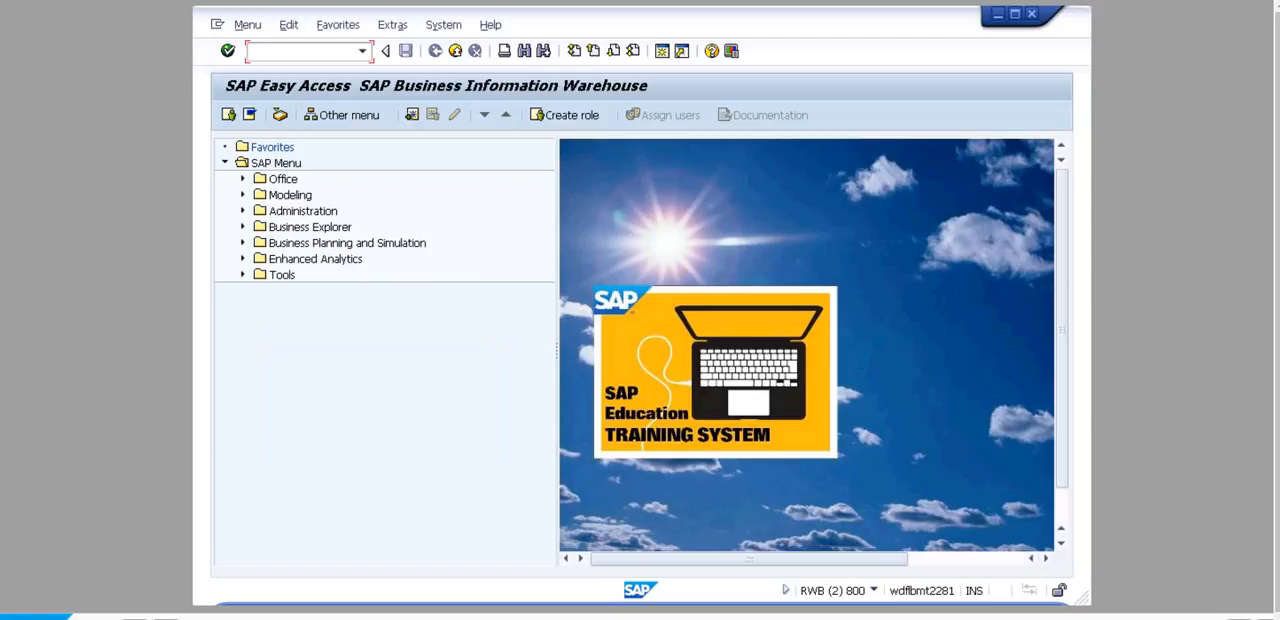
Step: In SAP Easy Access for SAP BW, start transaction RSA1 and display the modeling DataSources
type("RSA1")
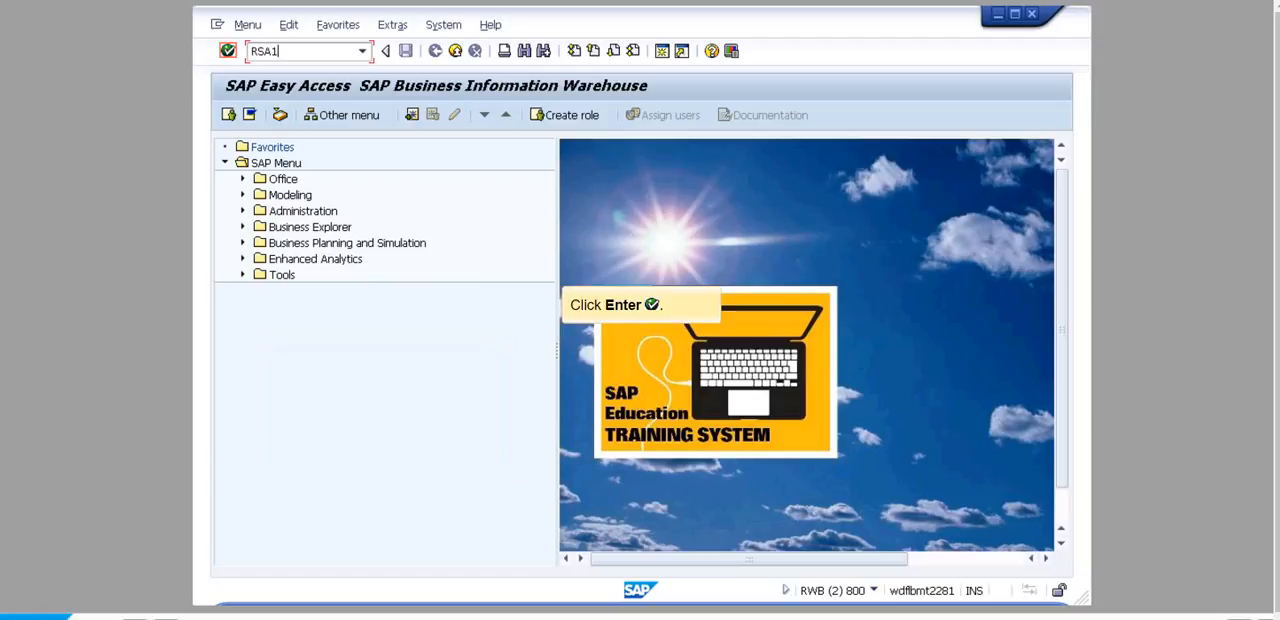
left_click(228, 51)
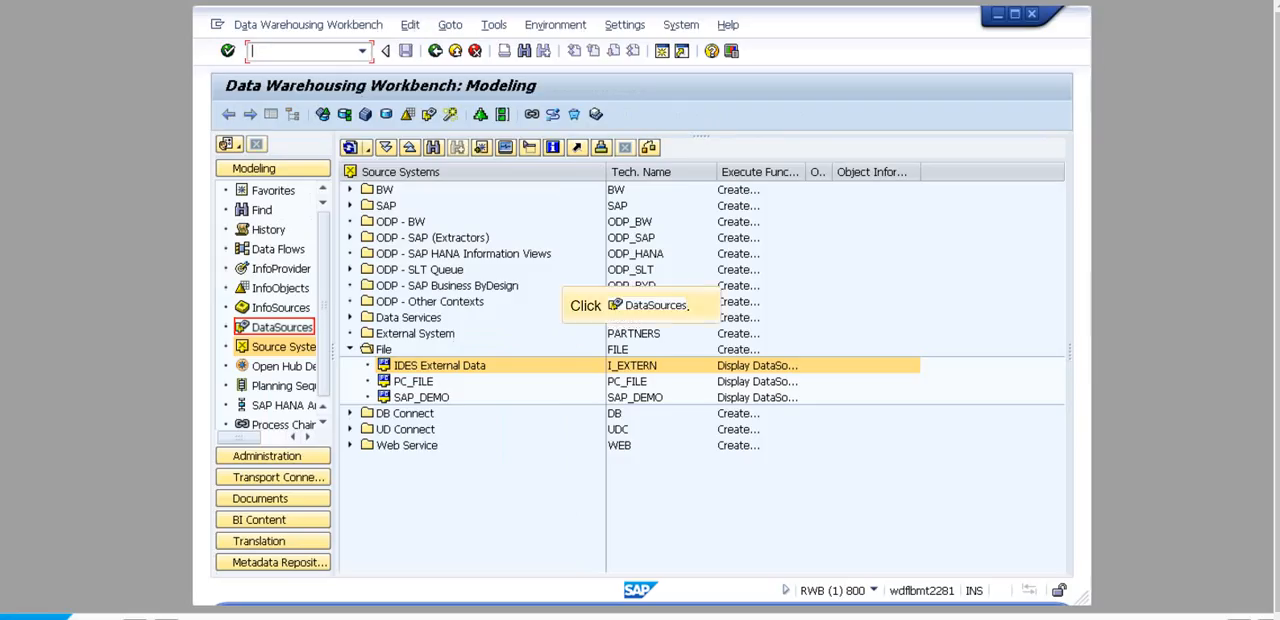
left_click(282, 327)
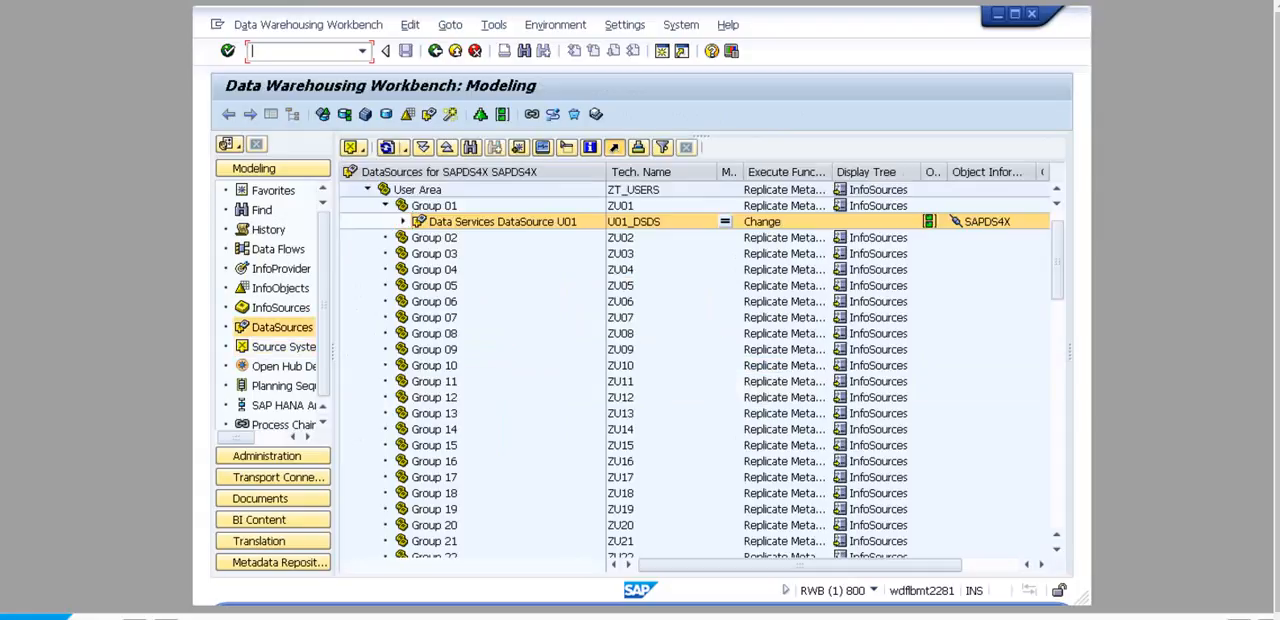
Step: Execute Data Services InfoPackage U01 under Data Services DataSource U01, hide the navigator, and start the data load immediately
left_click(403, 222)
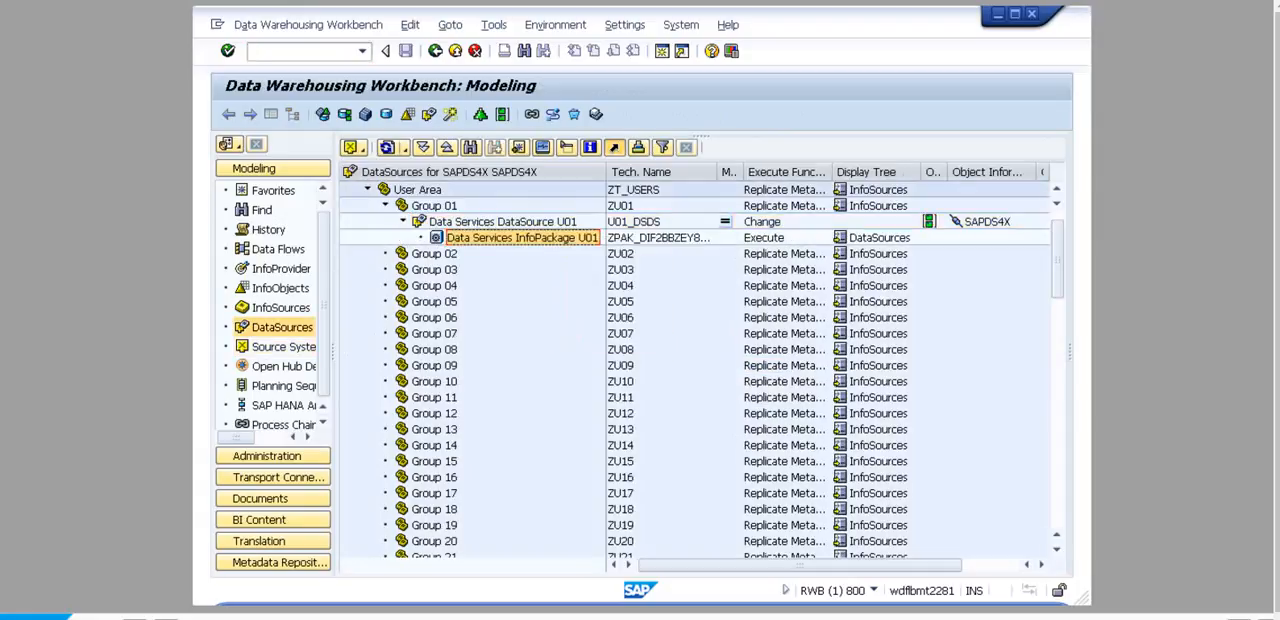
right_click(528, 237)
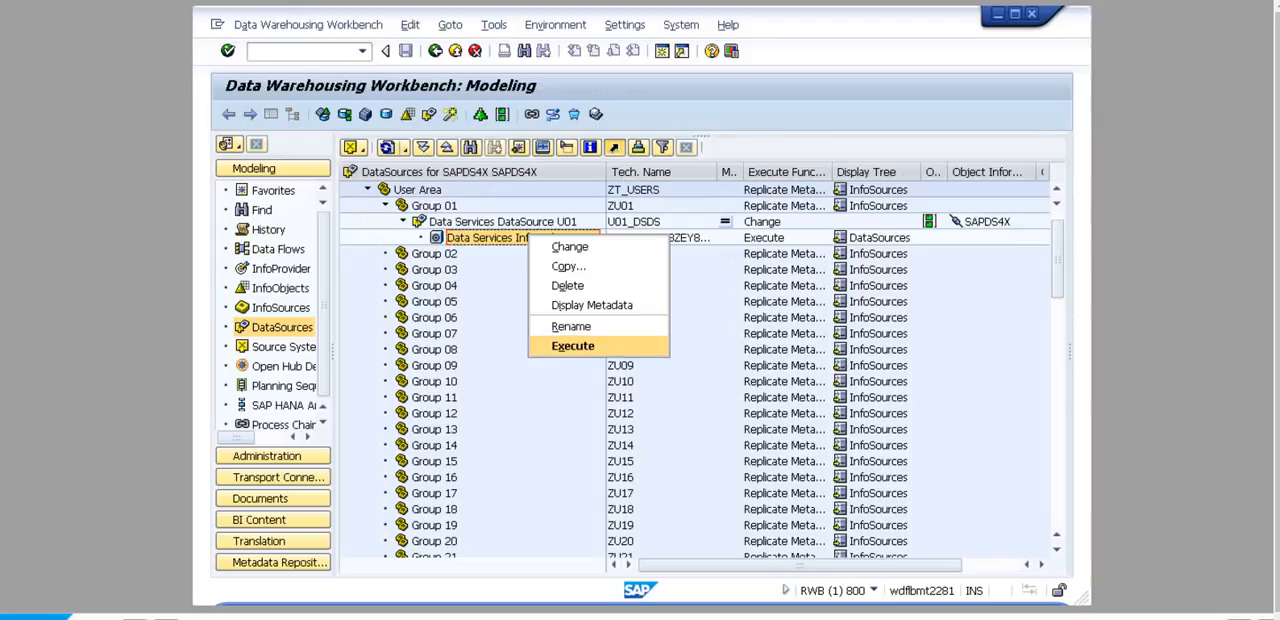
left_click(573, 346)
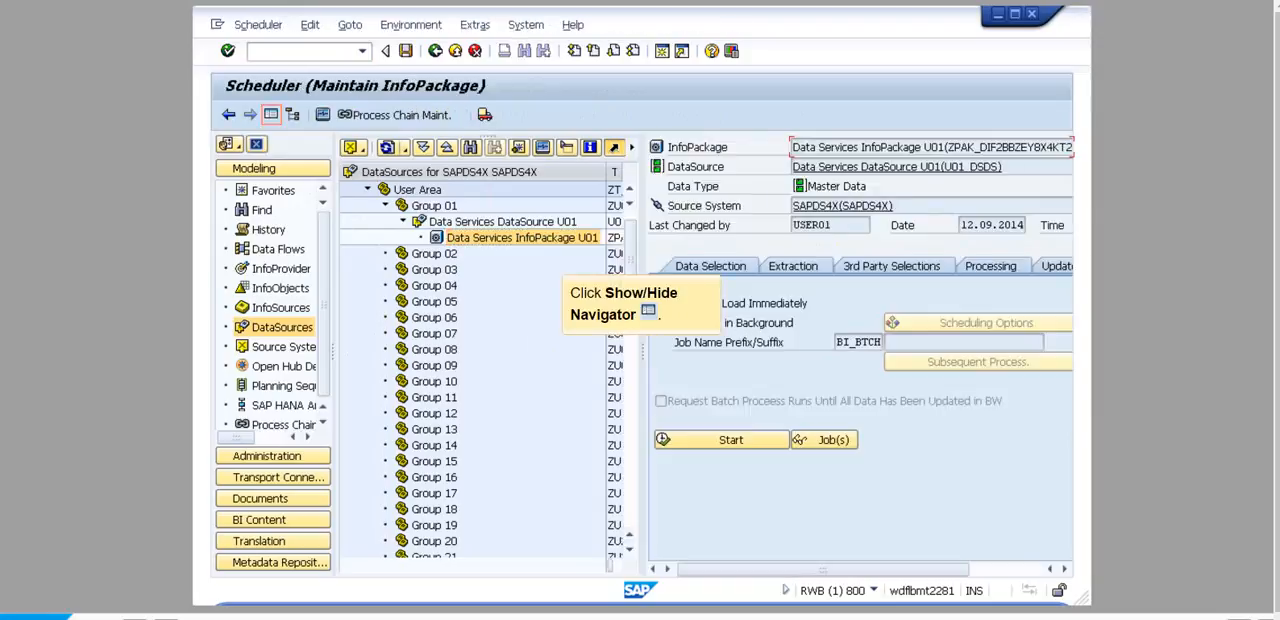
left_click(271, 115)
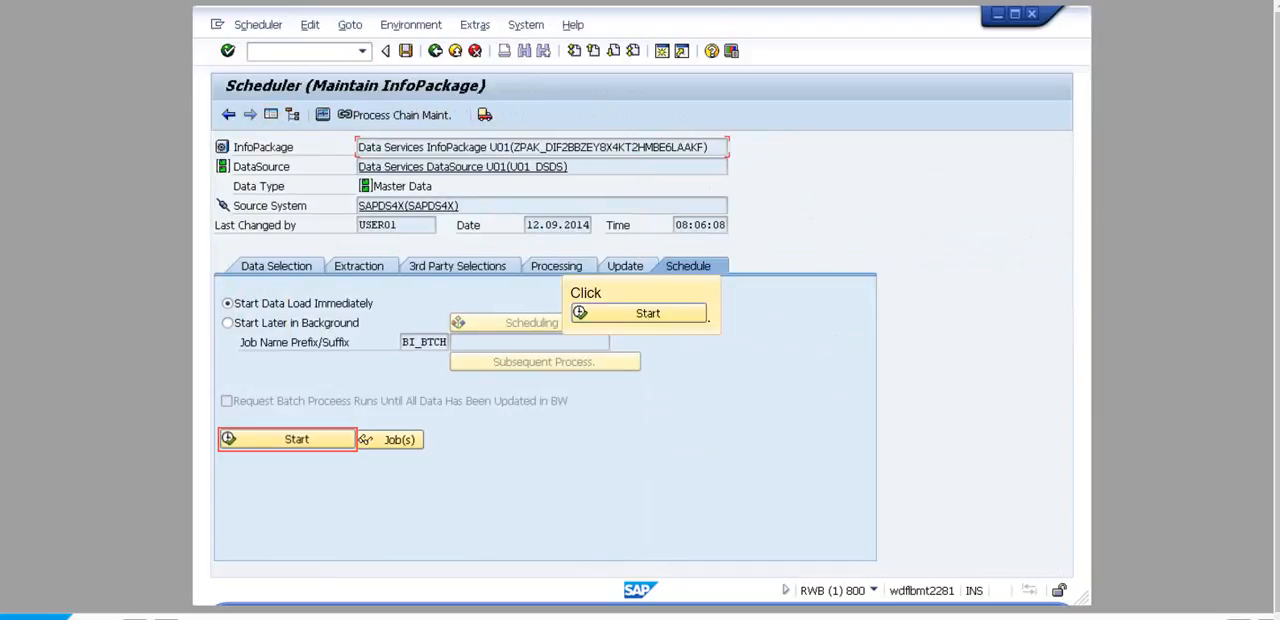
left_click(287, 439)
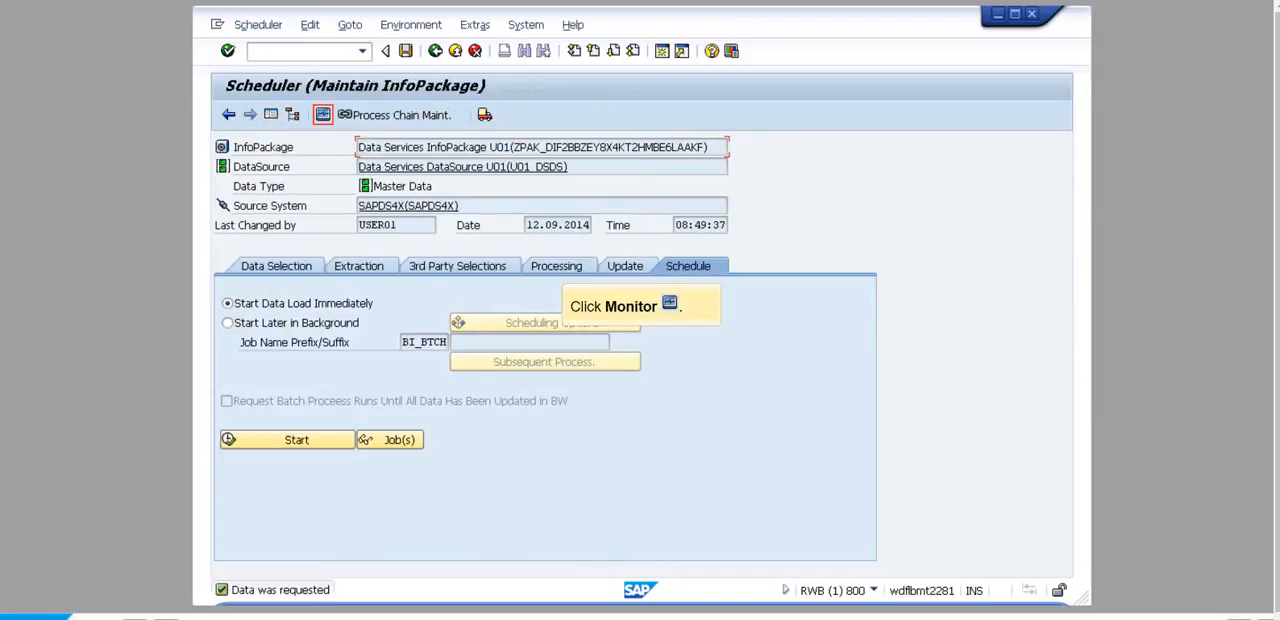
Step: Check the status of the InfoPackage's load request in the monitor, and return to the DataSources tree
left_click(323, 115)
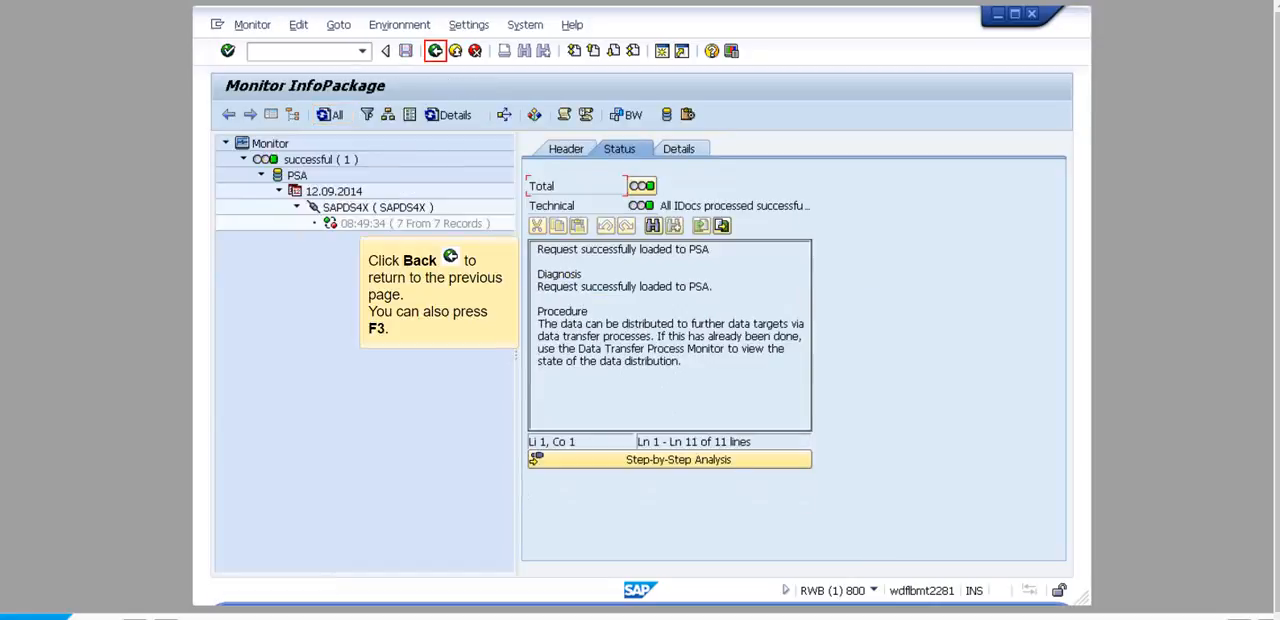
left_click(435, 51)
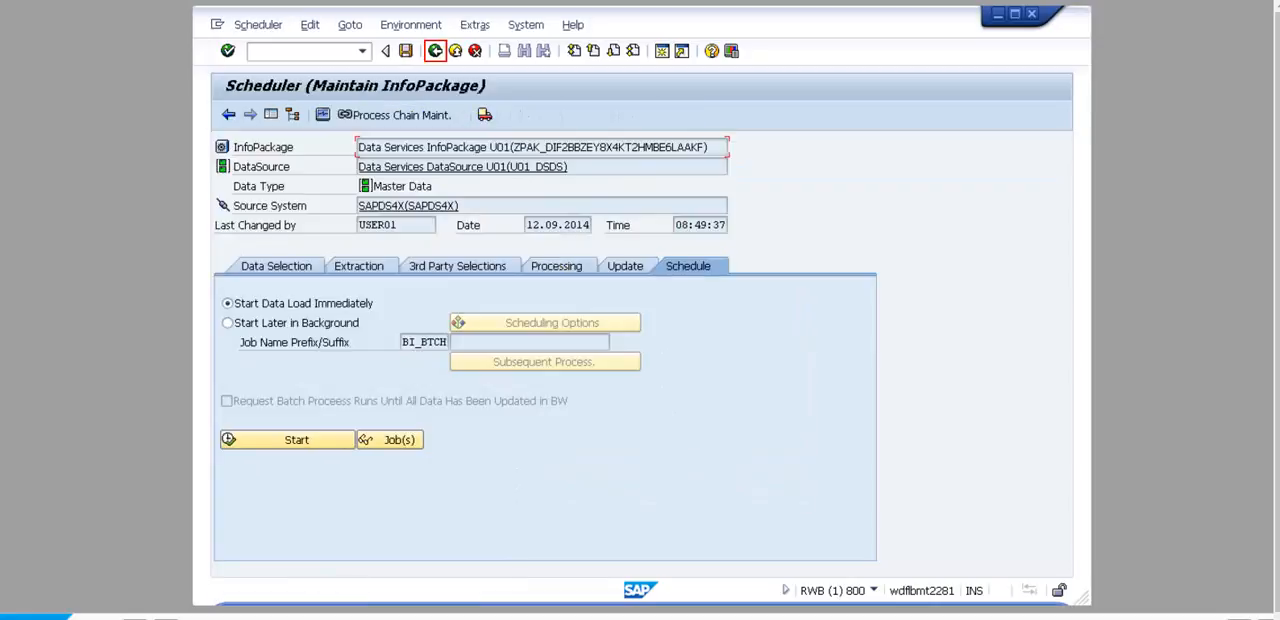
left_click(435, 51)
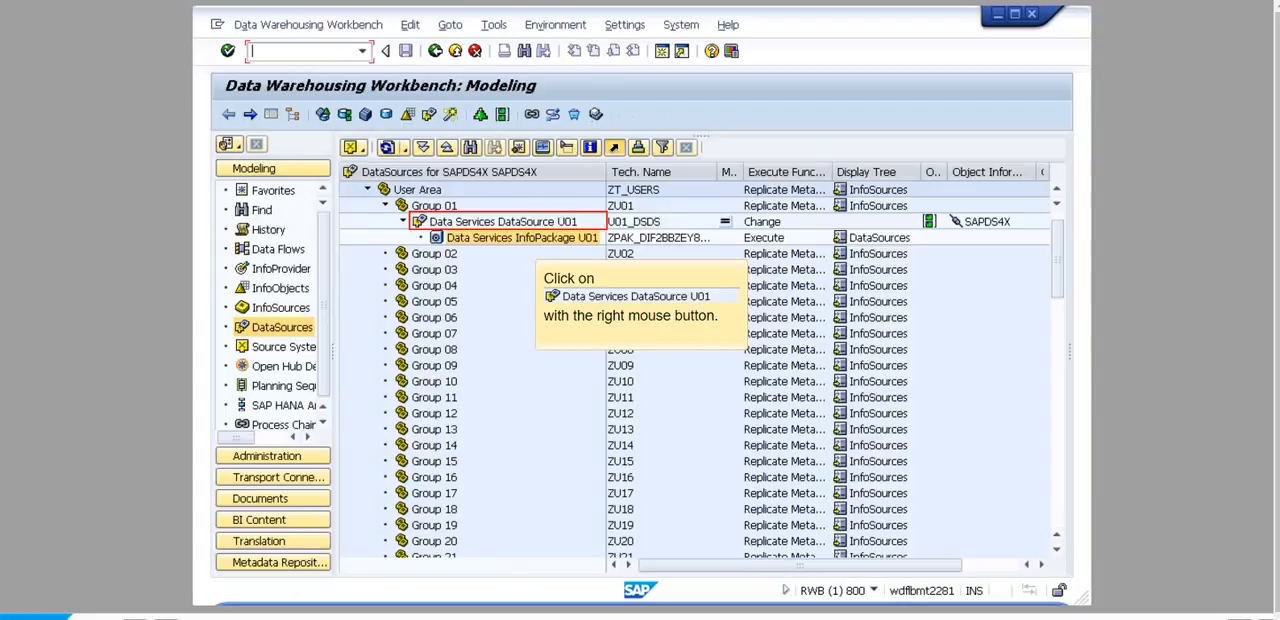
Step: Display the PSA records of the request loaded for Data Services DataSource U01, and return to SAP Easy Access
right_click(535, 221)
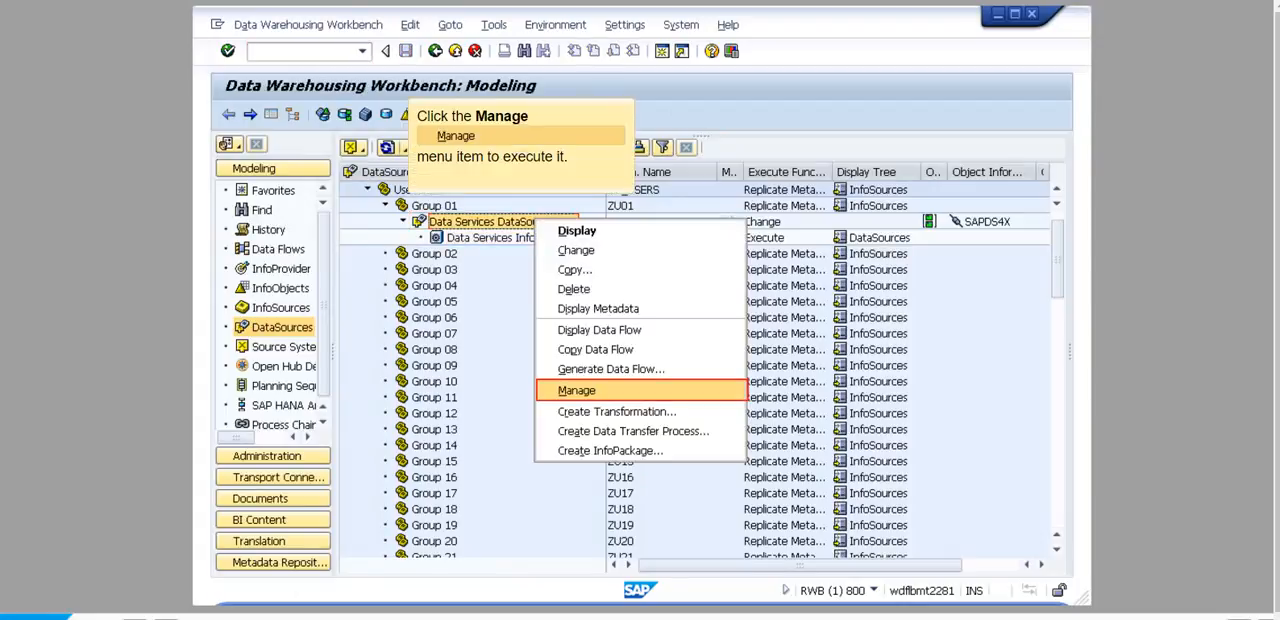
left_click(576, 390)
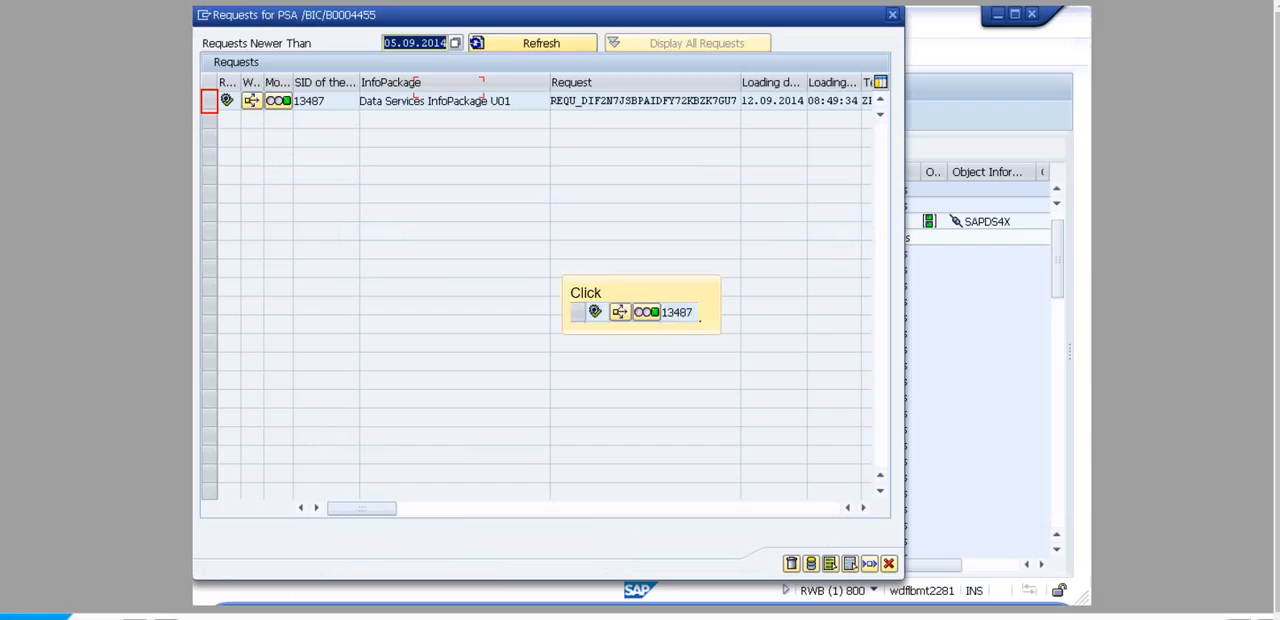
left_click(209, 101)
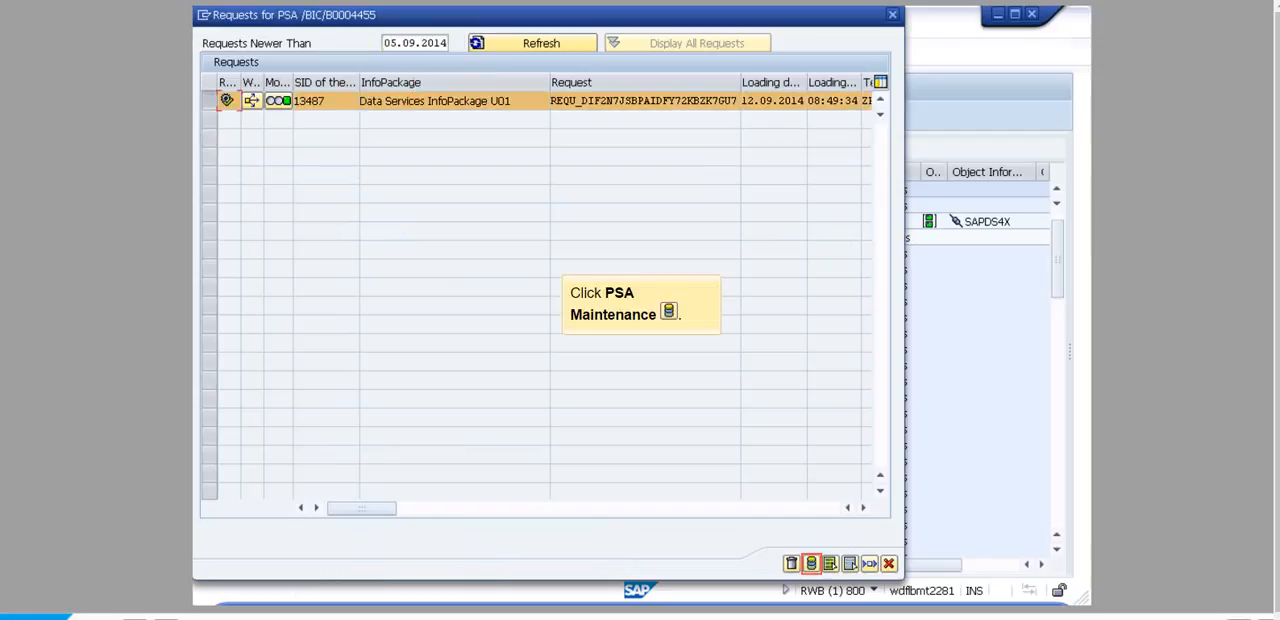
left_click(811, 563)
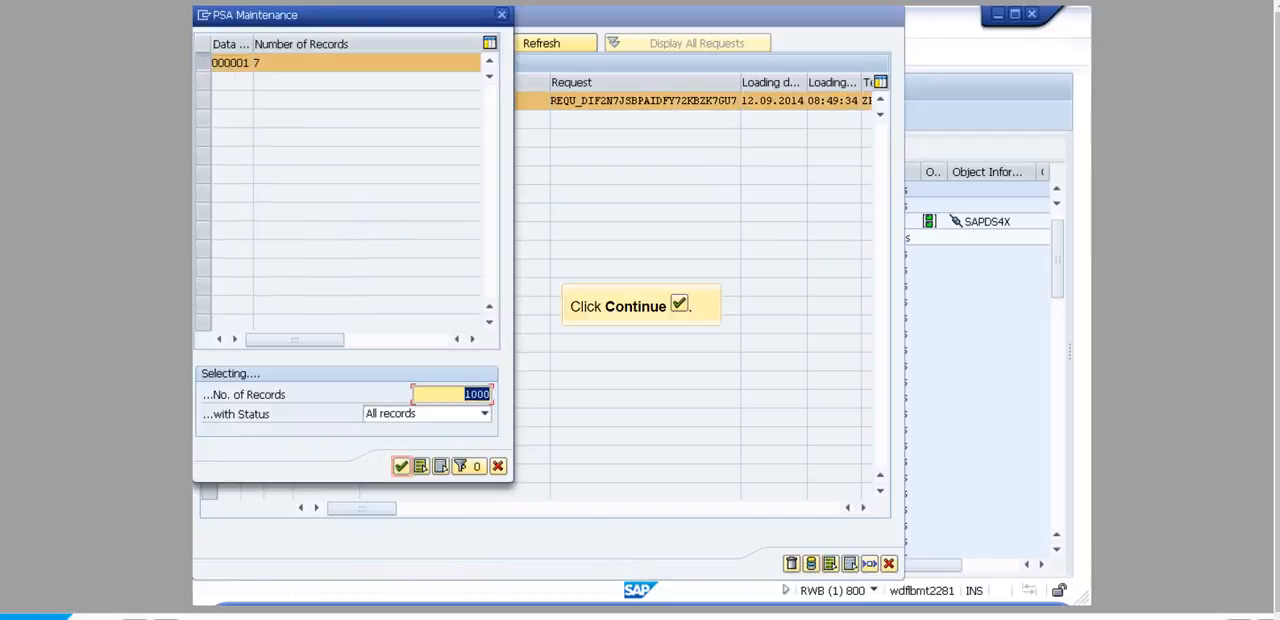
left_click(401, 466)
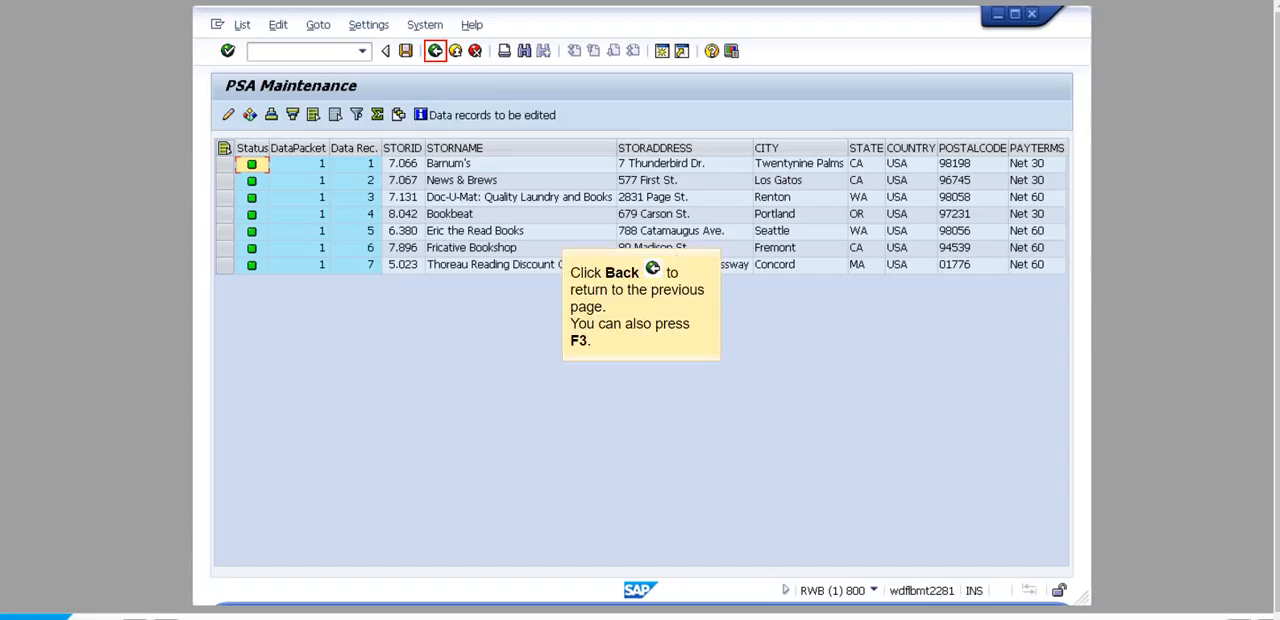
left_click(435, 51)
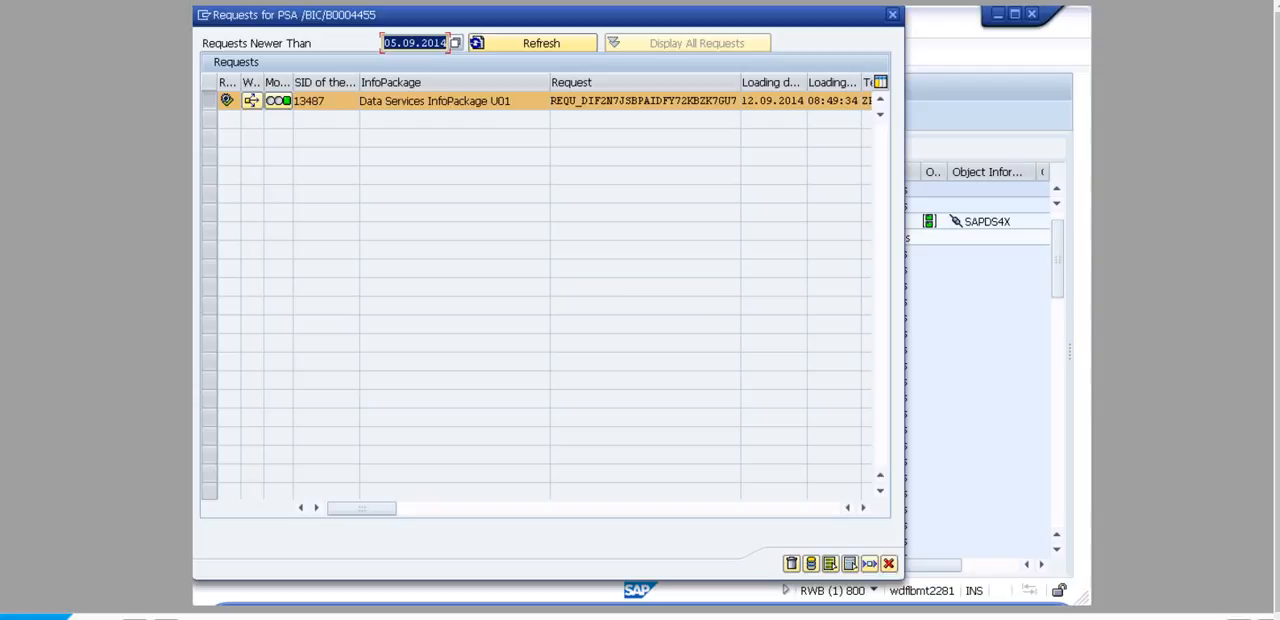
key("F12")
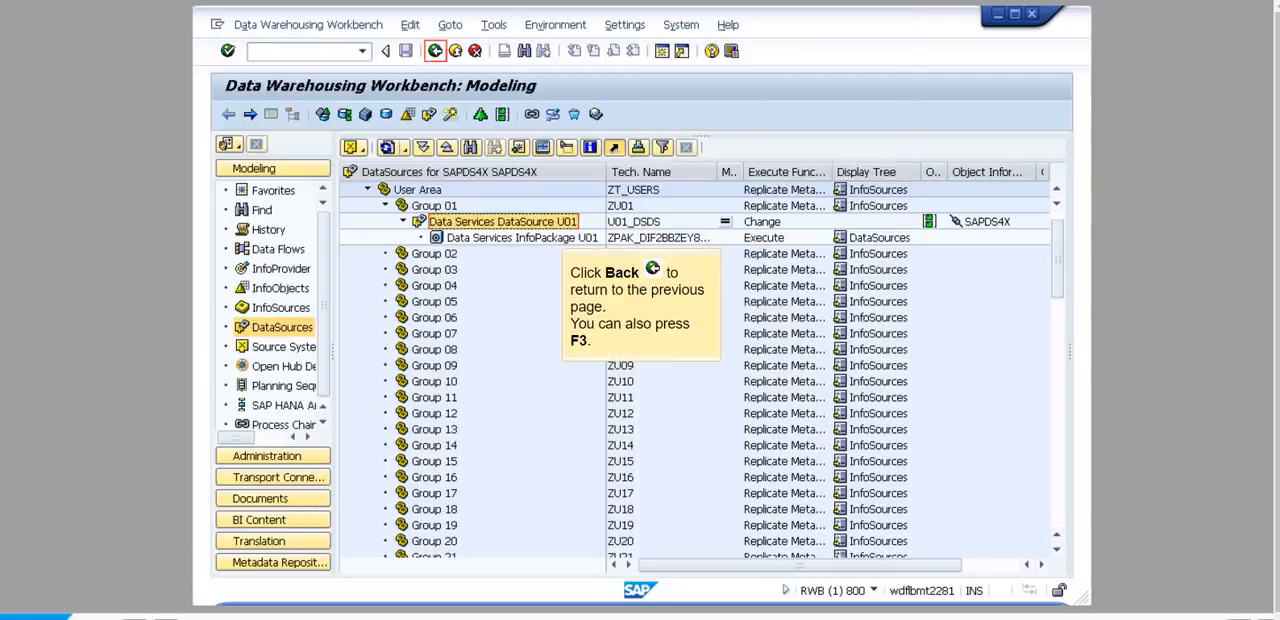
left_click(435, 51)
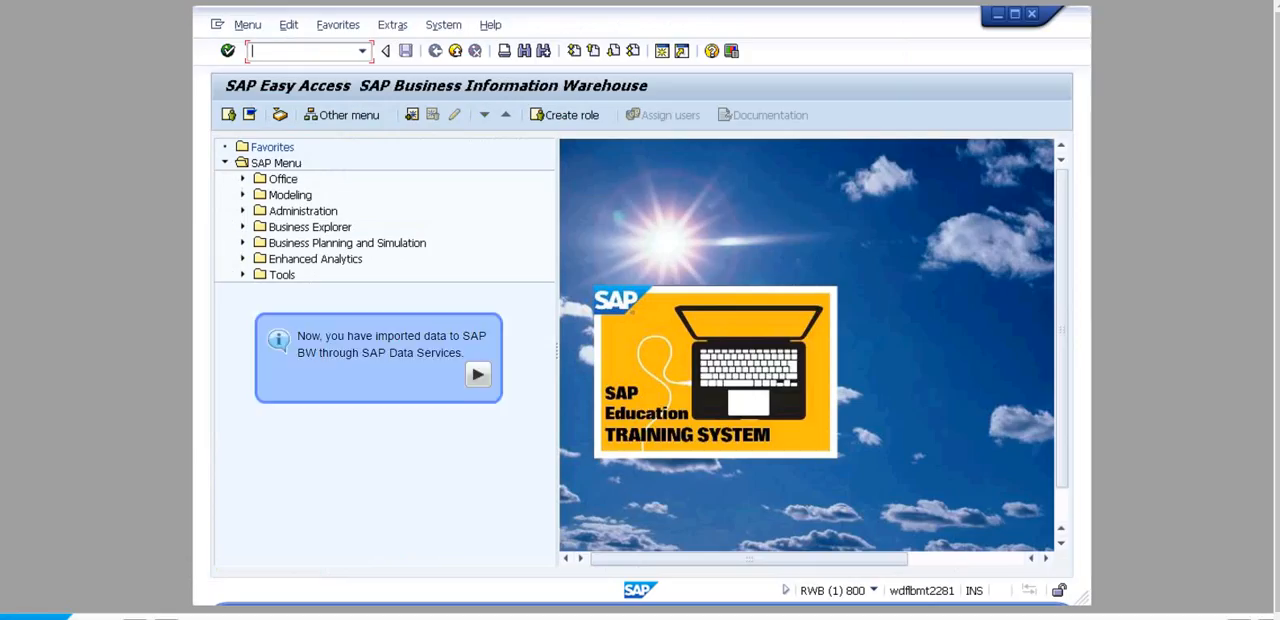
left_click(478, 374)
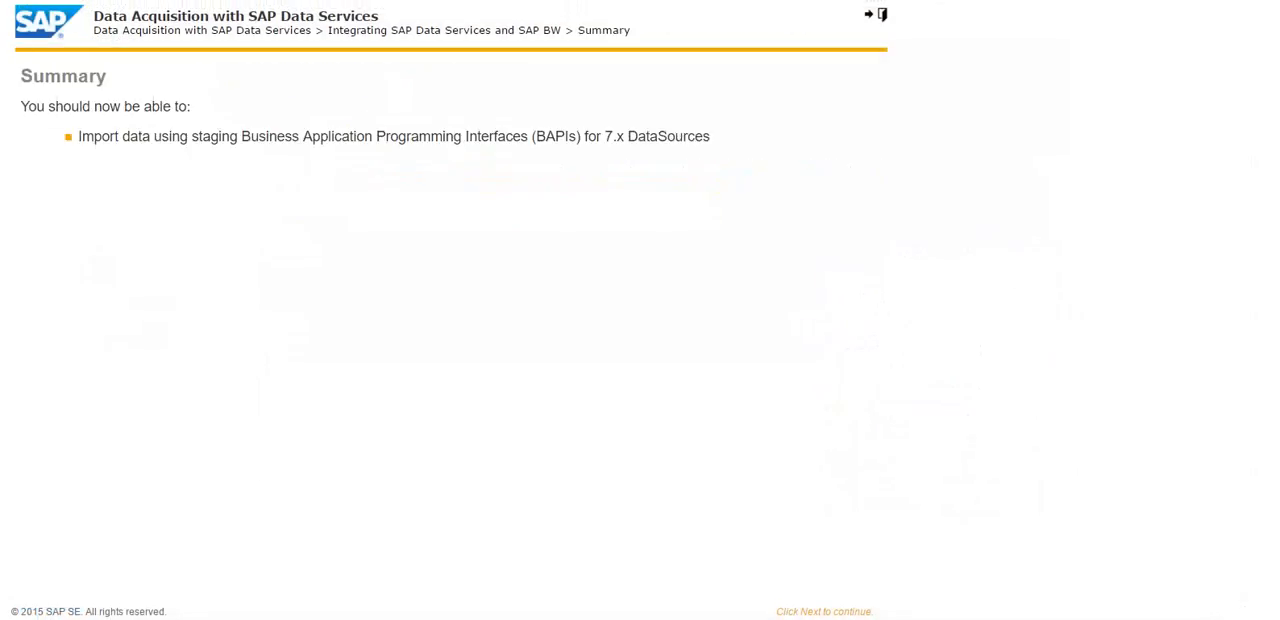
left_click_drag(79, 137, 710, 137)
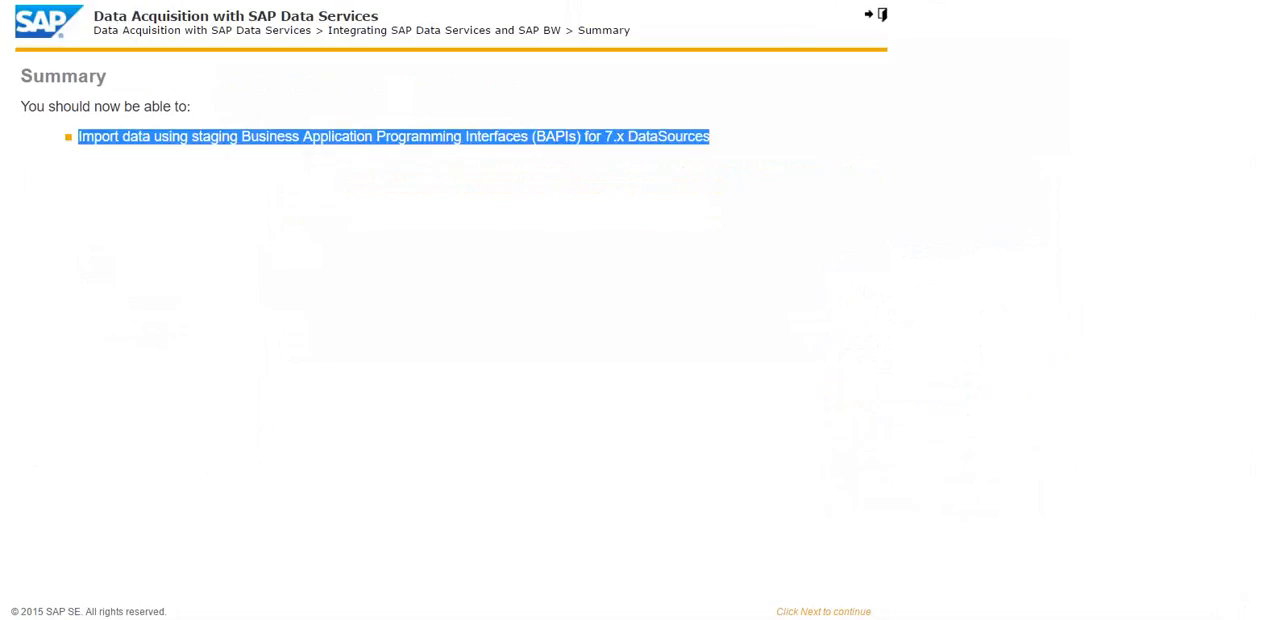